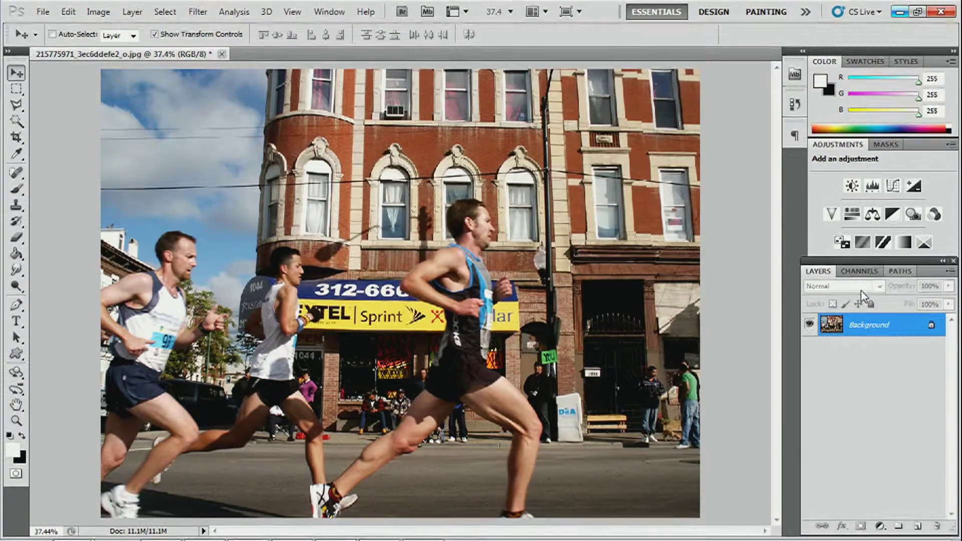
# Duplicate the Background layer as a new layer named "cutout"
pyautogui.rightClick(856, 329)
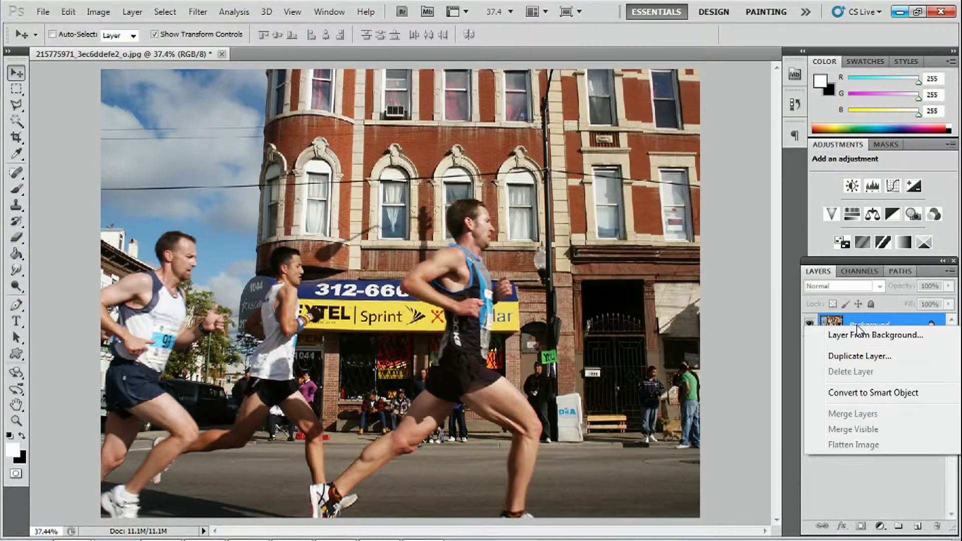
pyautogui.click(852, 357)
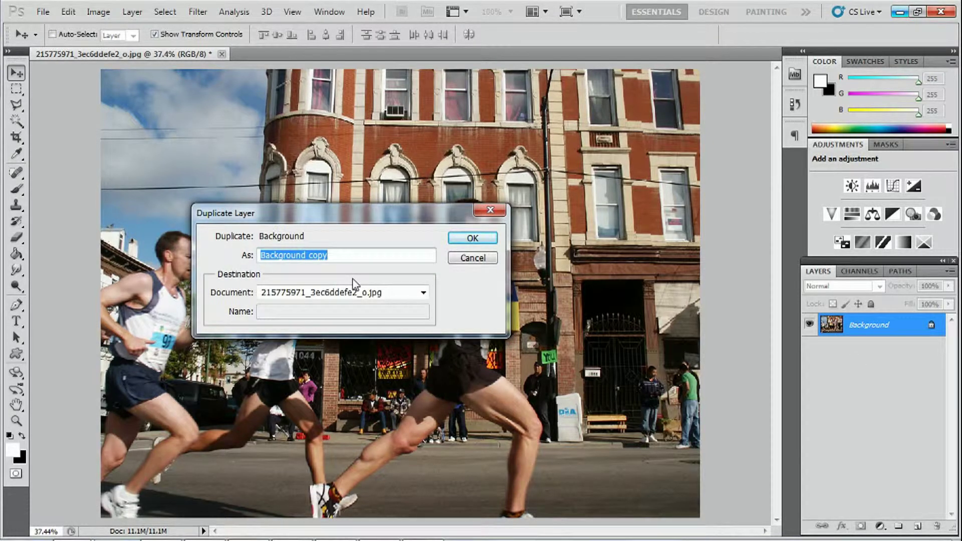
pyautogui.write('cutout')
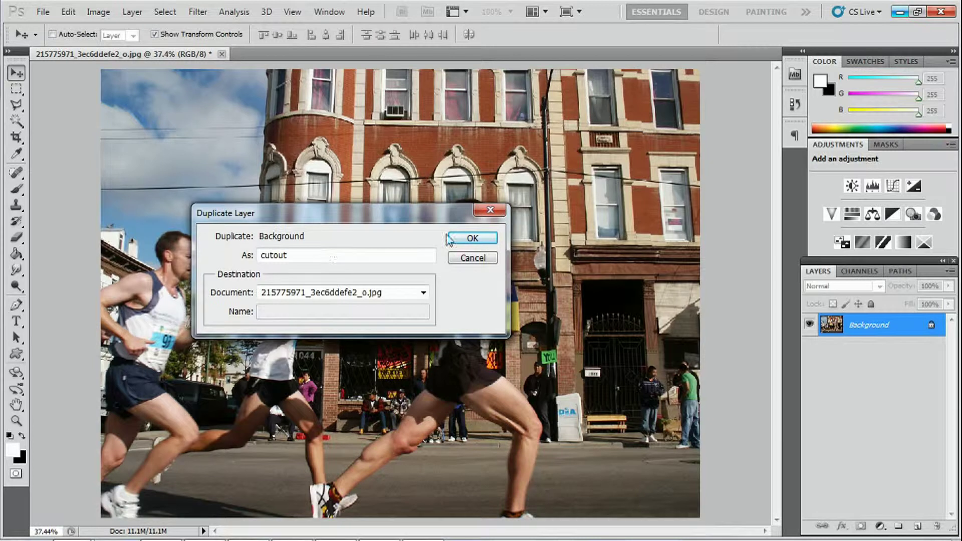
pyautogui.click(468, 241)
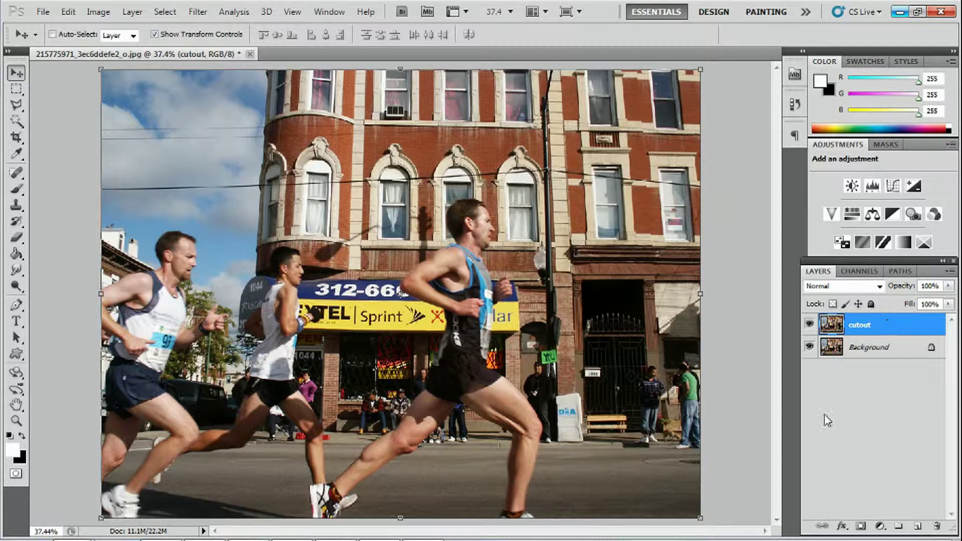
# Switch to the Quick Selection Tool and set its brush size to 51 px for selecting the front runner
pyautogui.click(15, 422)
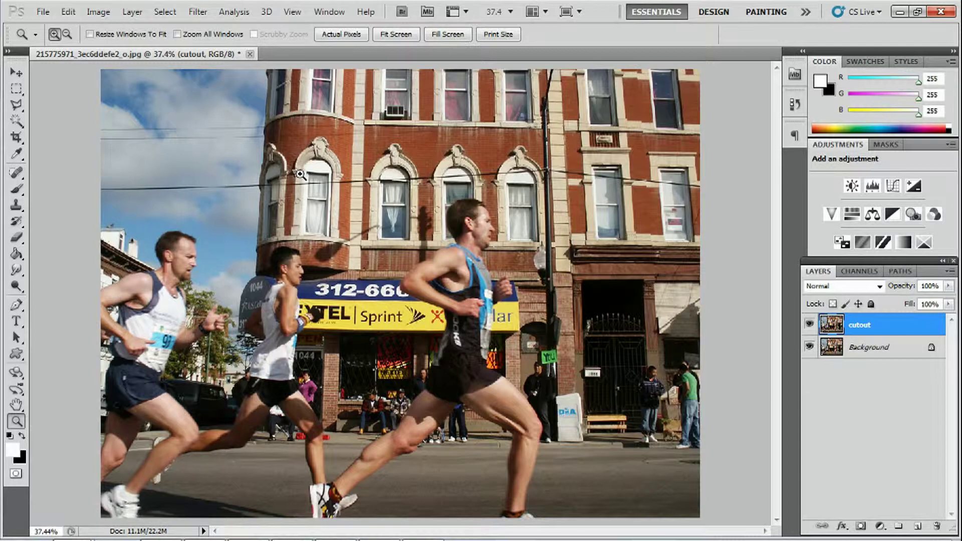
pyautogui.moveTo(300, 173); pyautogui.dragTo(580, 521)
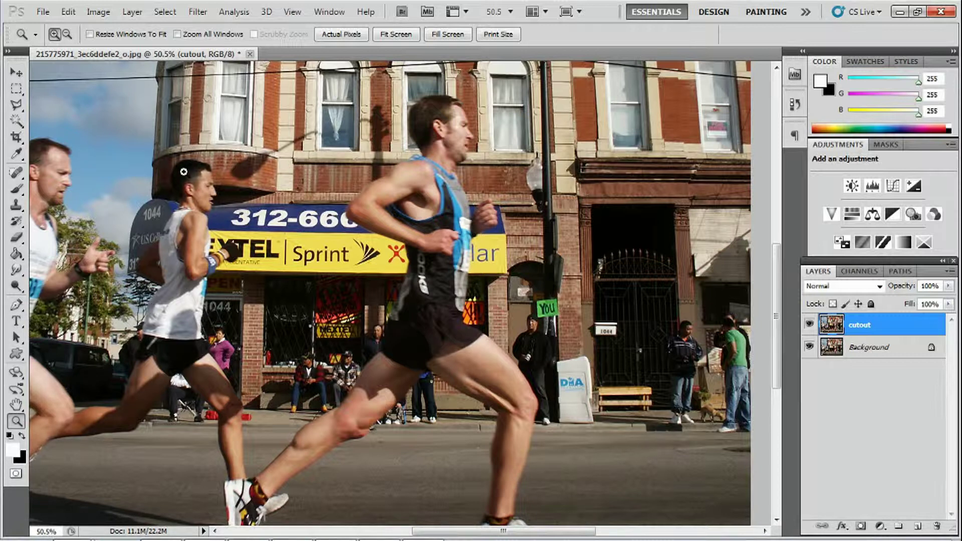
pyautogui.click(12, 125)
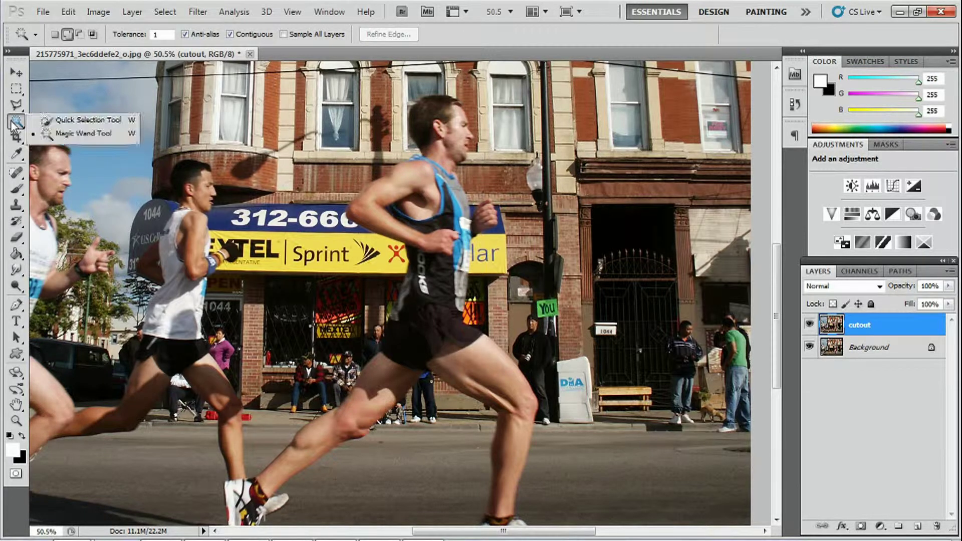
pyautogui.click(53, 122)
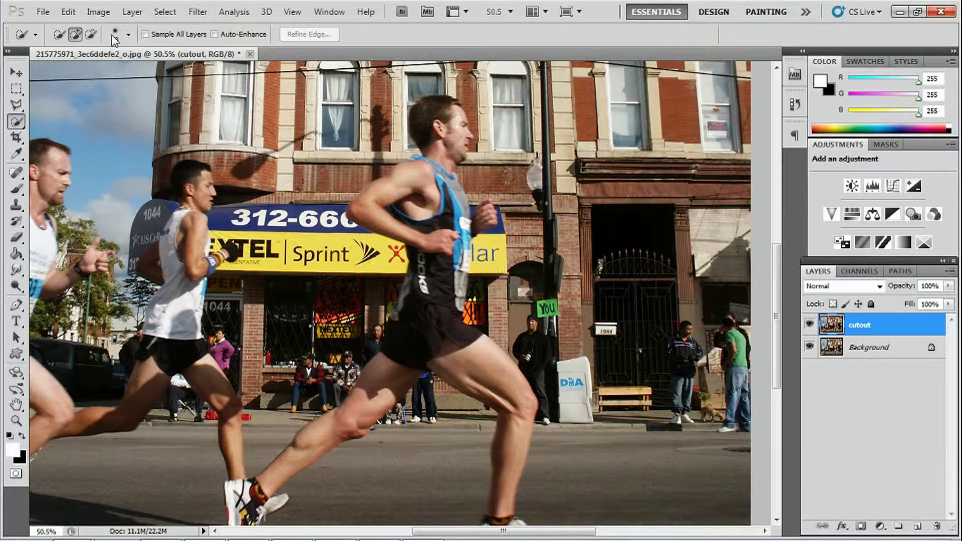
pyautogui.click(129, 35)
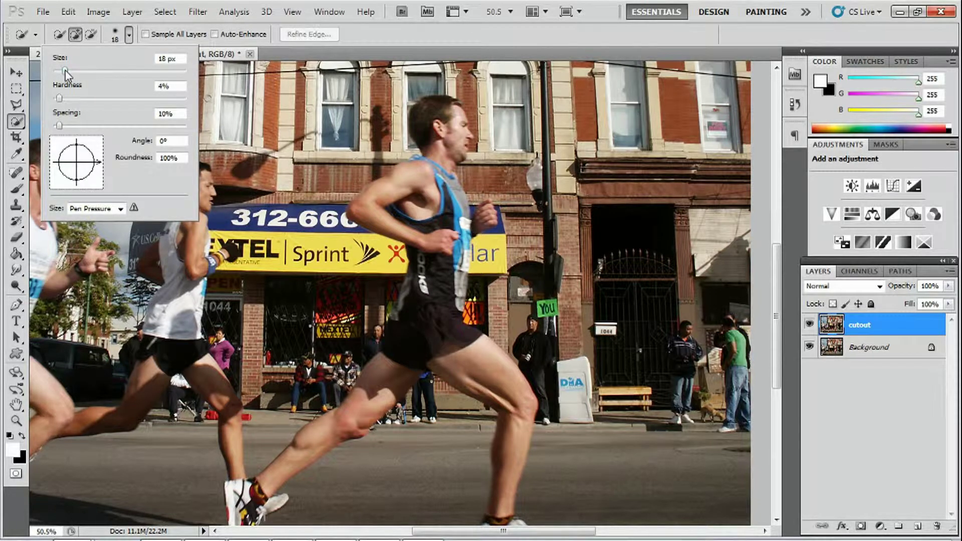
pyautogui.moveTo(65, 72); pyautogui.dragTo(91, 72)
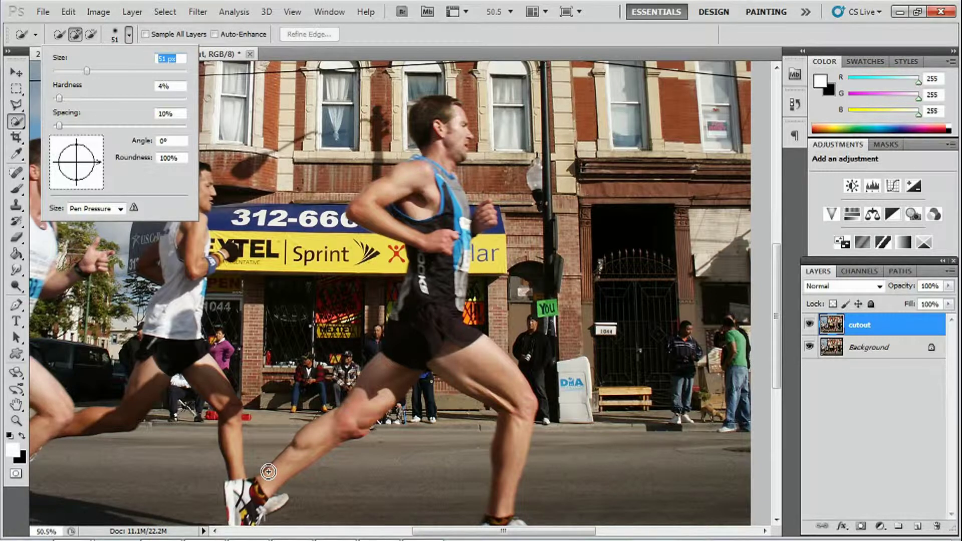
pyautogui.click(415, 47)
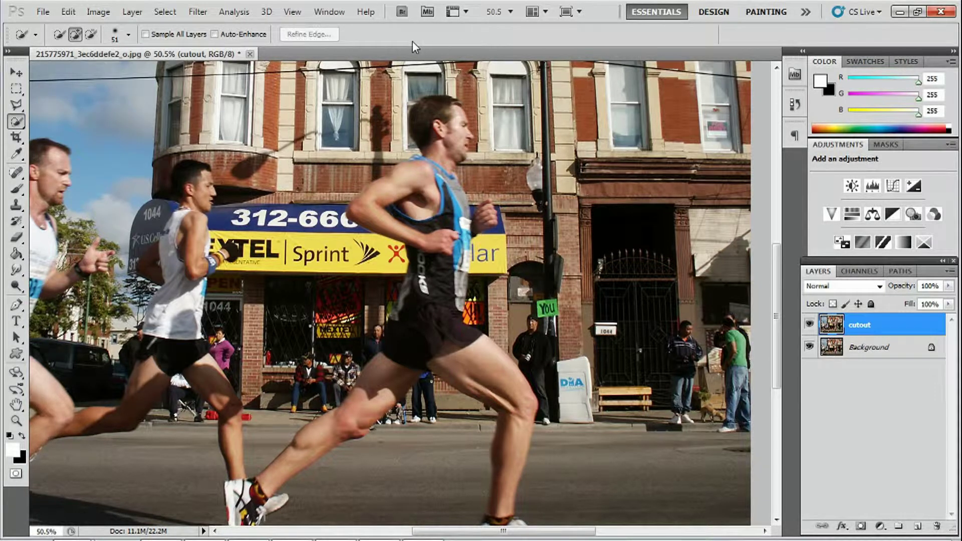
pyautogui.click(128, 36)
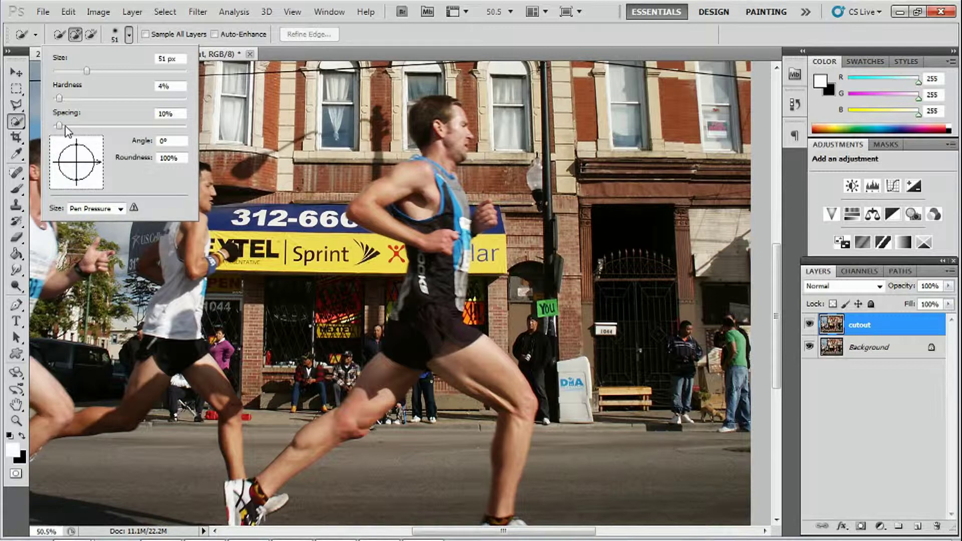
pyautogui.click(564, 36)
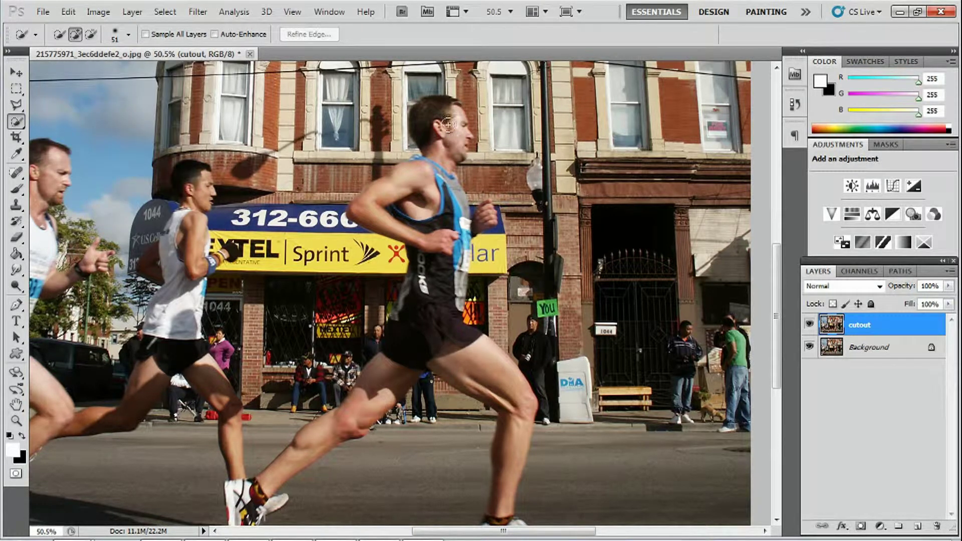
# Roughly select the front runner from head to feet with quick-selection strokes, including the trailing leg, forward hand and face
pyautogui.moveTo(447, 125)
pyautogui.mouseDown()
pyautogui.moveTo(427, 332)
pyautogui.moveTo(494, 369)
pyautogui.moveTo(527, 421)
pyautogui.moveTo(503, 509)
pyautogui.moveTo(500, 495)
pyautogui.mouseUp()
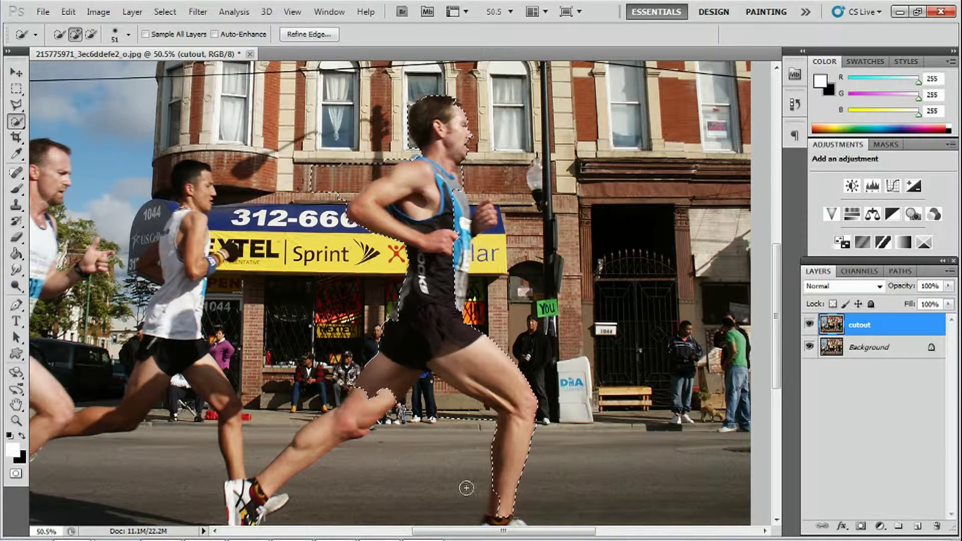
pyautogui.moveTo(362, 402); pyautogui.dragTo(235, 501)
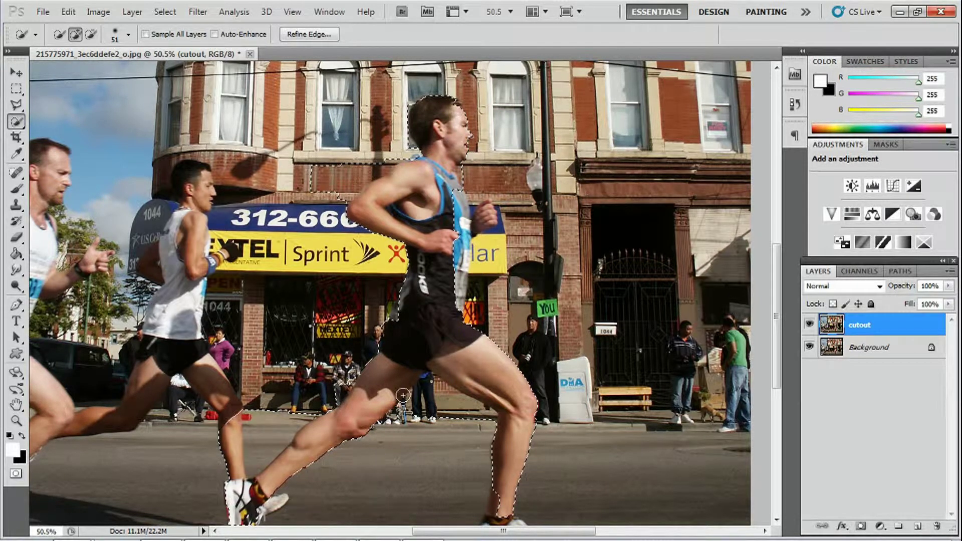
pyautogui.moveTo(477, 231)
pyautogui.mouseDown()
pyautogui.moveTo(460, 203)
pyautogui.moveTo(454, 307)
pyautogui.moveTo(458, 257)
pyautogui.mouseUp()
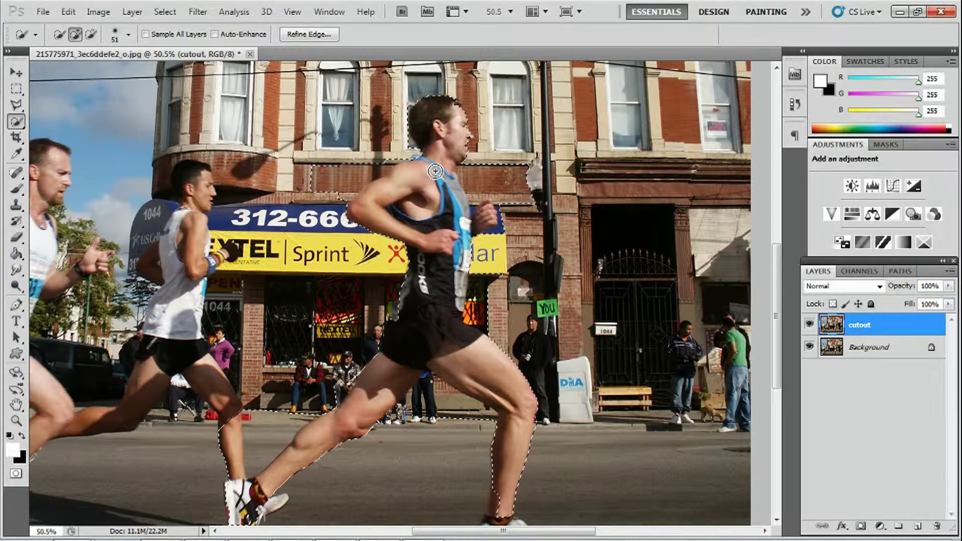
pyautogui.click(455, 119)
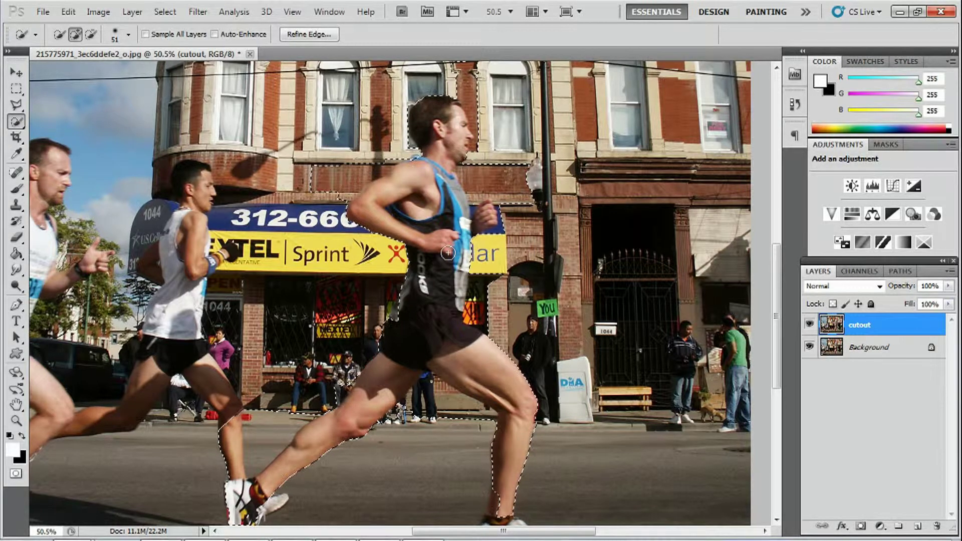
# Switch to the Polygonal Lasso Tool and set it to subtract from the selection
pyautogui.scroll(2, 446, 259)
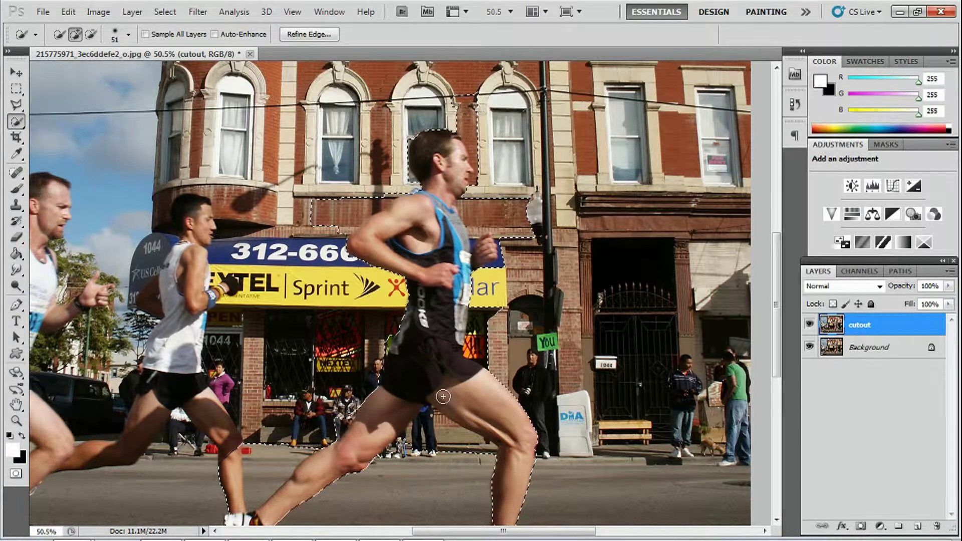
pyautogui.scroll(1, 376, 185)
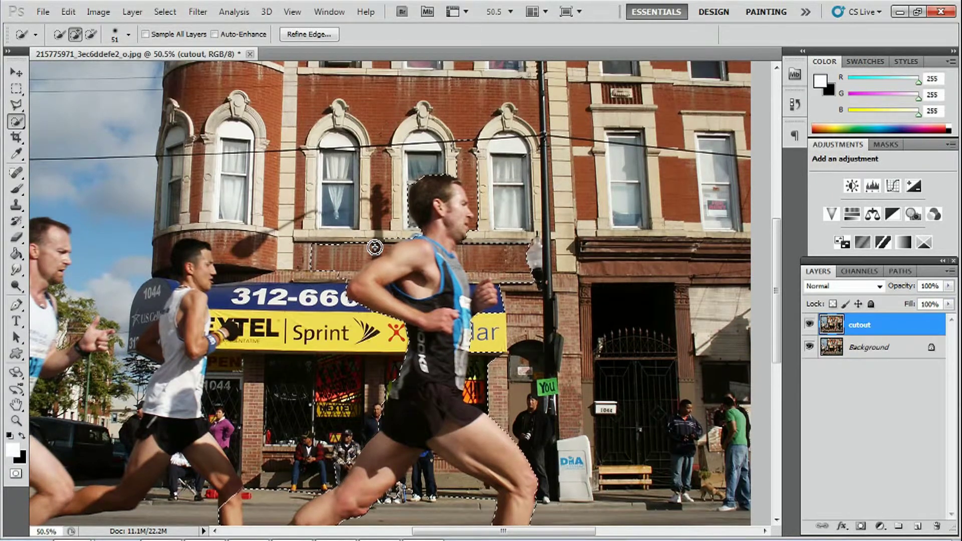
pyautogui.scroll(-5, 375, 247)
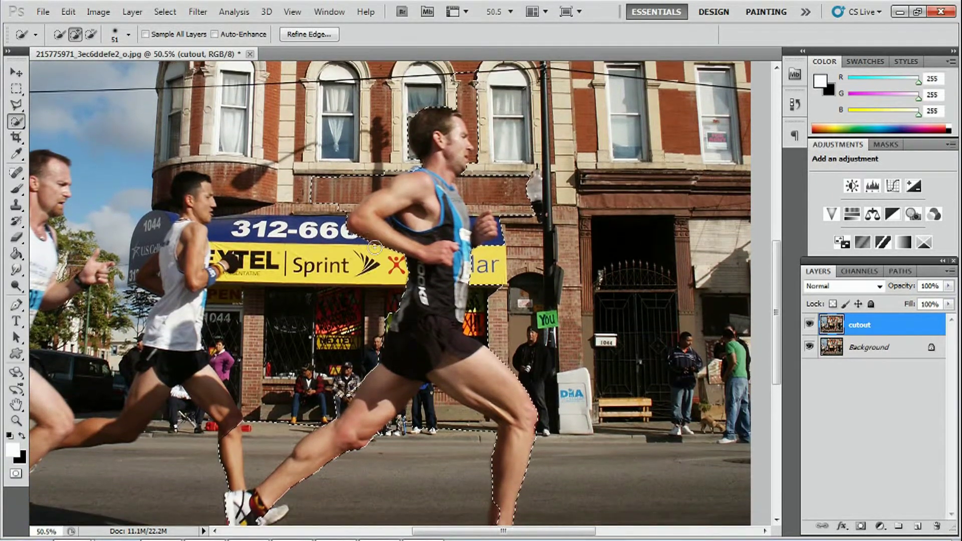
pyautogui.scroll(-2, 375, 247)
pyautogui.scroll(-2, 375, 247)
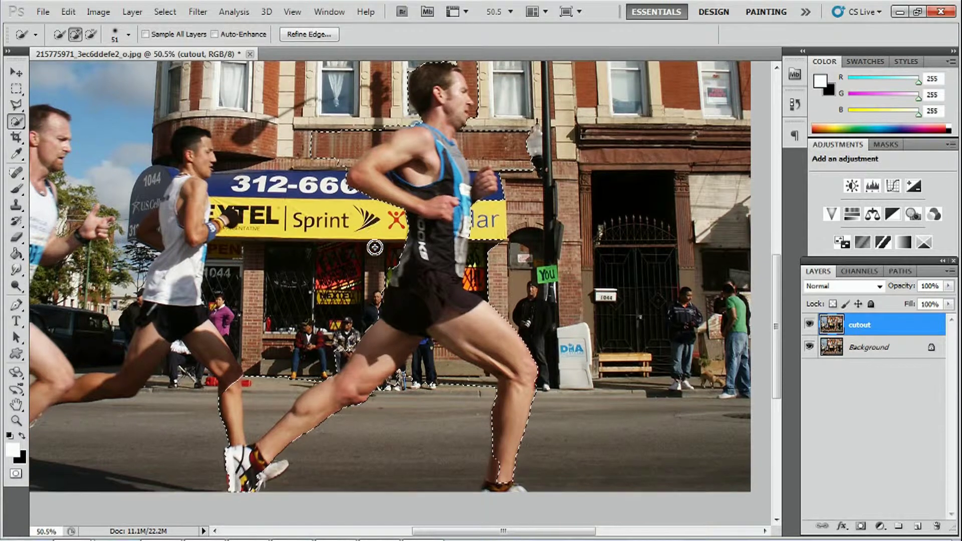
pyautogui.scroll(1, 375, 247)
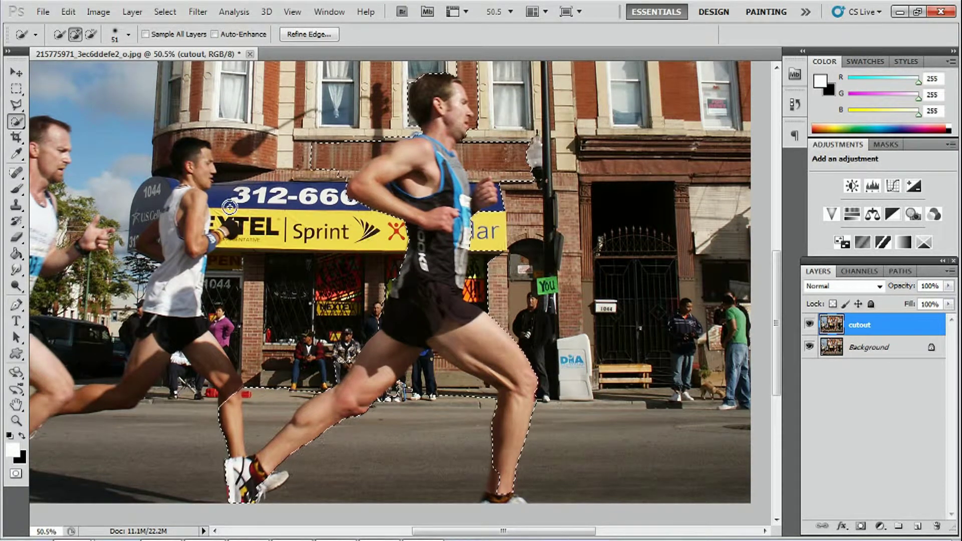
pyautogui.click(14, 110)
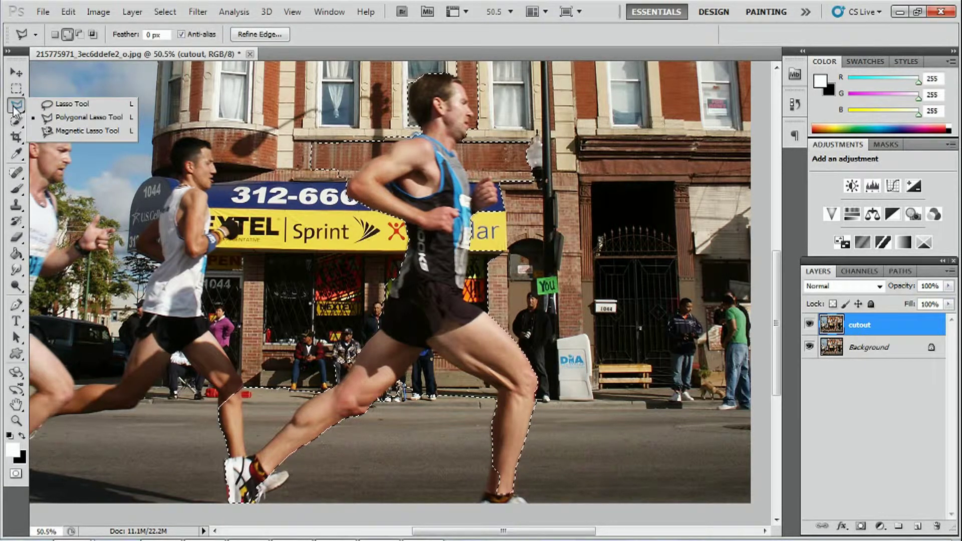
pyautogui.click(68, 35)
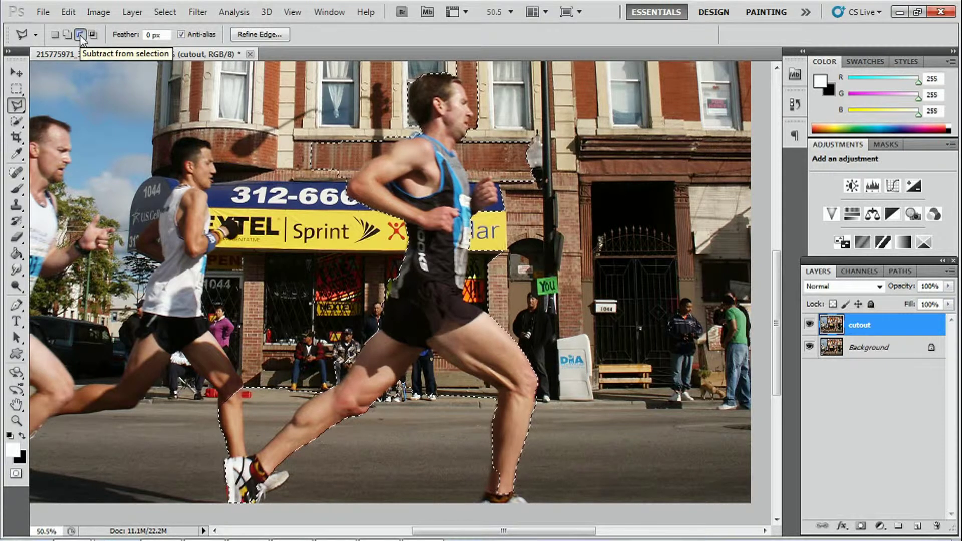
pyautogui.click(80, 35)
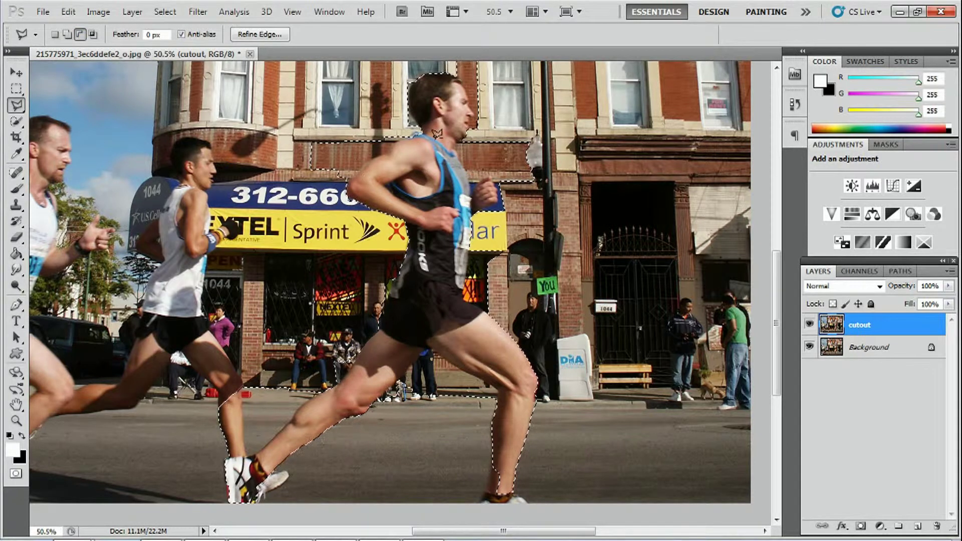
# Examine the selection edge around the front runner's head and shoulders up close
pyautogui.click(16, 421)
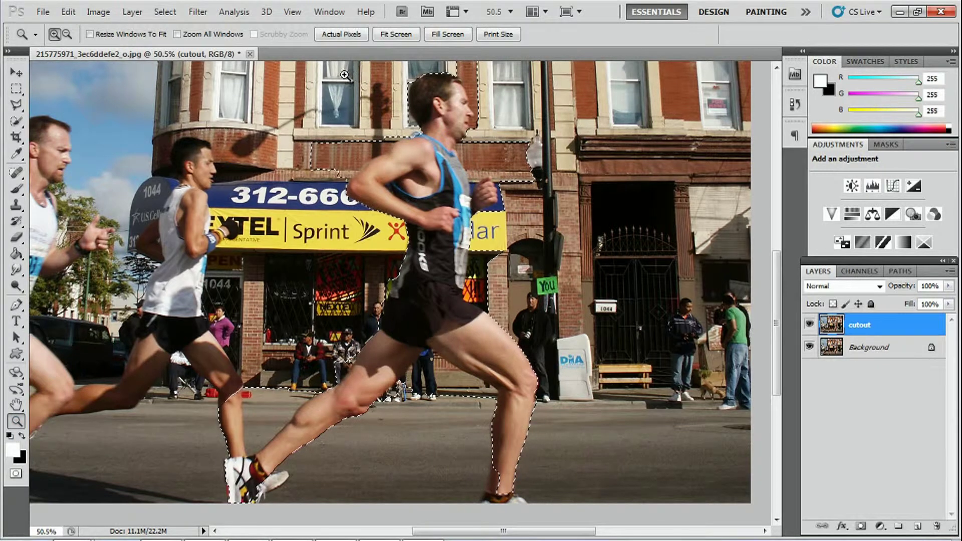
pyautogui.moveTo(339, 70); pyautogui.dragTo(526, 244)
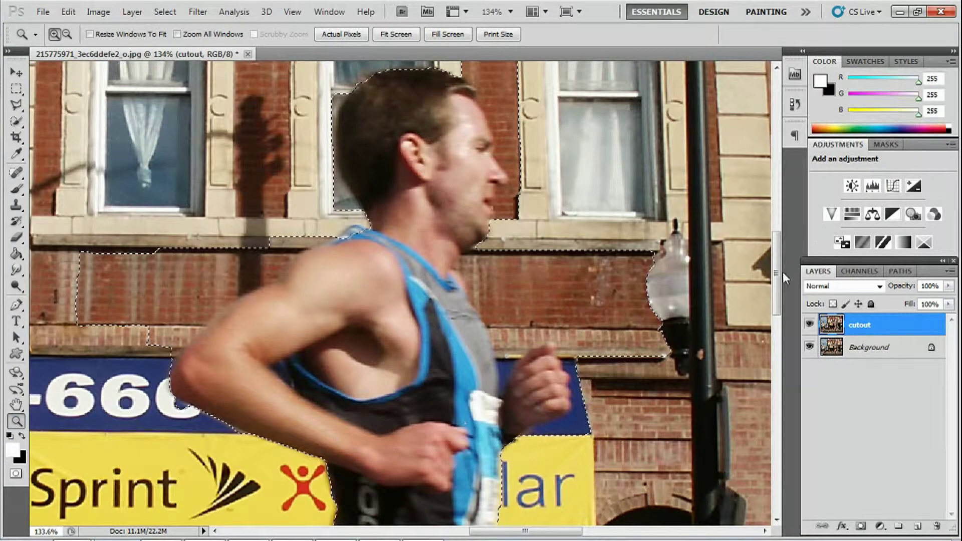
pyautogui.moveTo(780, 269); pyautogui.dragTo(780, 257)
pyautogui.scroll(3, 634, 266)
pyautogui.scroll(-1, 634, 266)
pyautogui.scroll(1, 634, 267)
pyautogui.scroll(1, 634, 266)
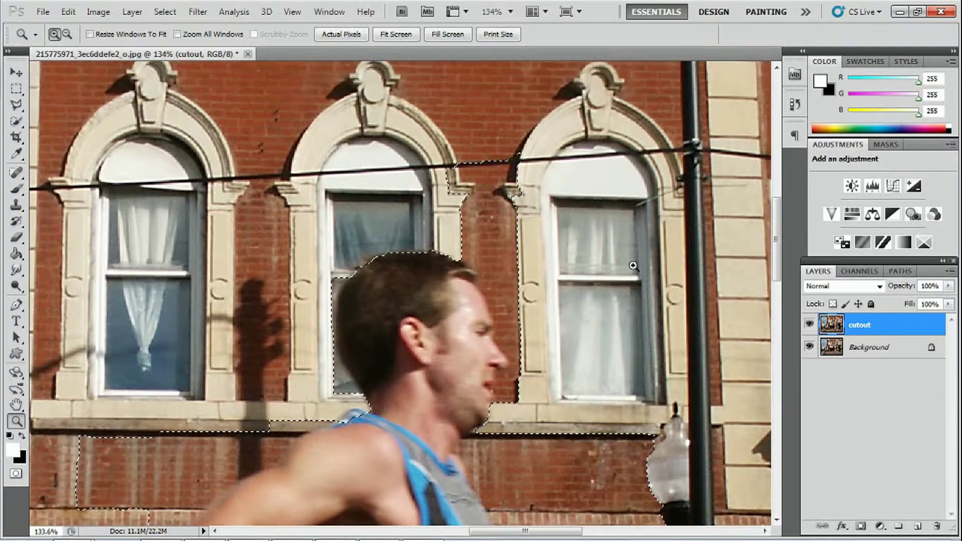
pyautogui.scroll(-2, 634, 266)
pyautogui.scroll(1, 634, 266)
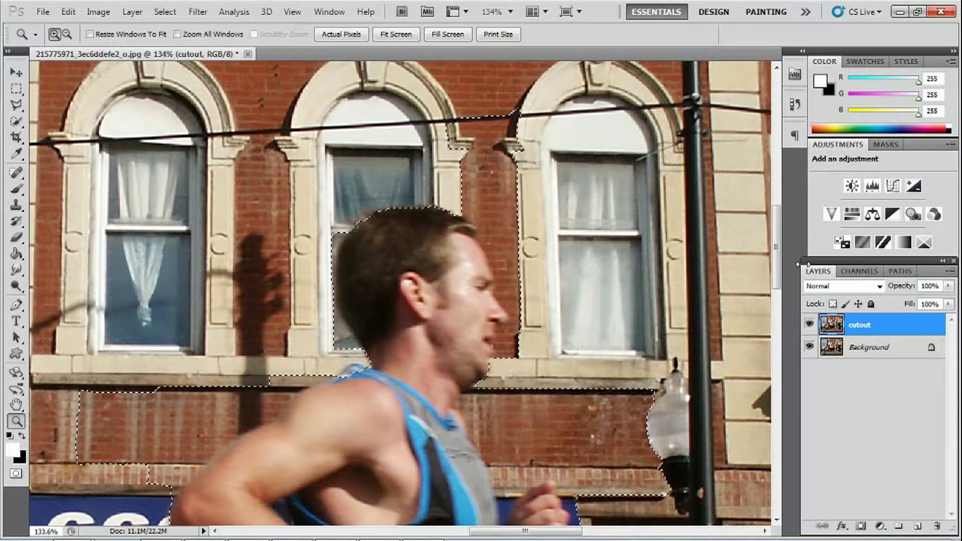
pyautogui.scroll(1, 576, 278)
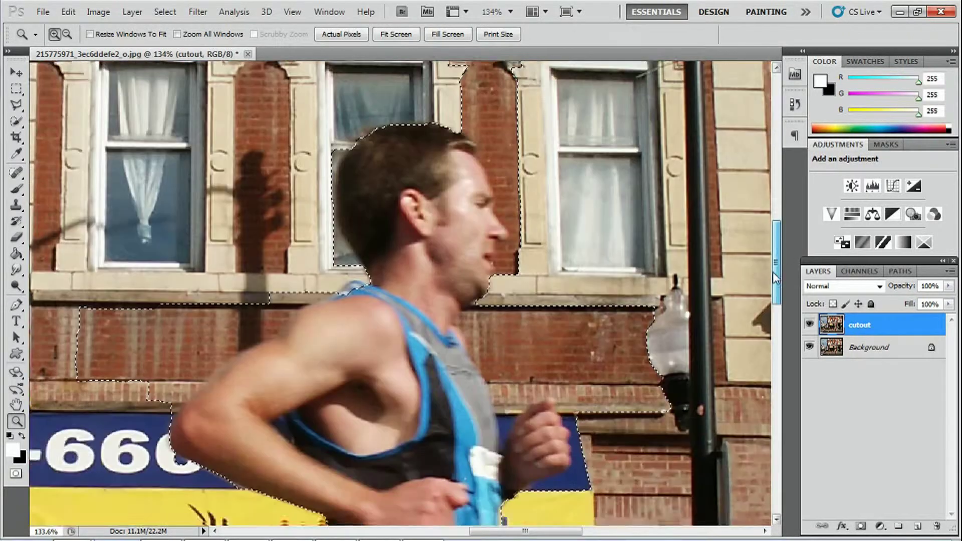
pyautogui.moveTo(776, 243)
pyautogui.mouseDown()
pyautogui.moveTo(772, 266)
pyautogui.moveTo(770, 241)
pyautogui.mouseUp()
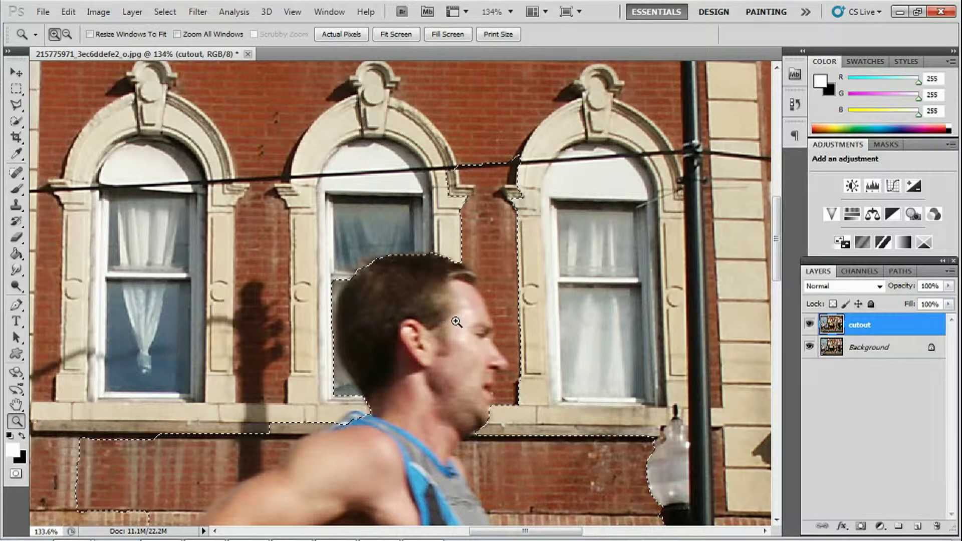
# Subtract the brick wall and windows in front of the face and above the head from the selection with a polygonal lasso outline
pyautogui.click(18, 107)
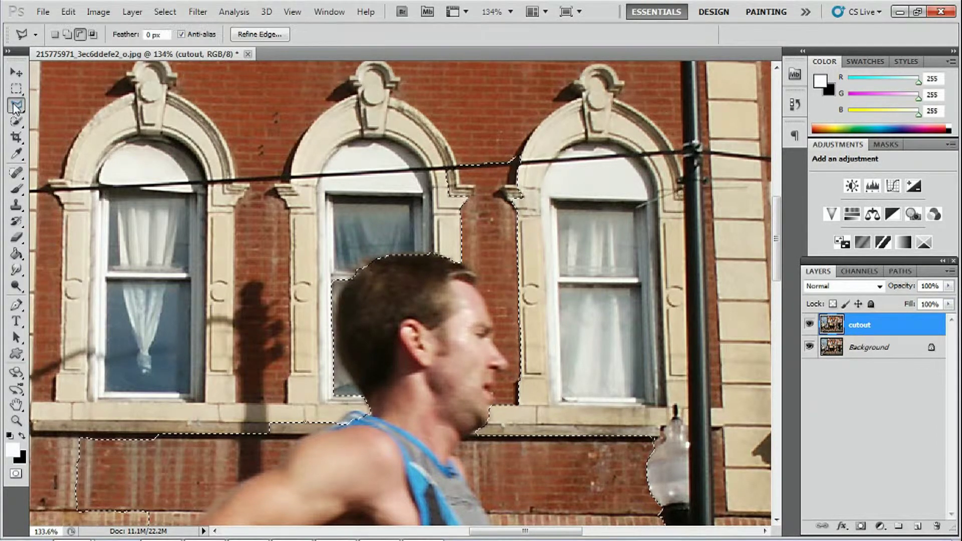
pyautogui.click(165, 35)
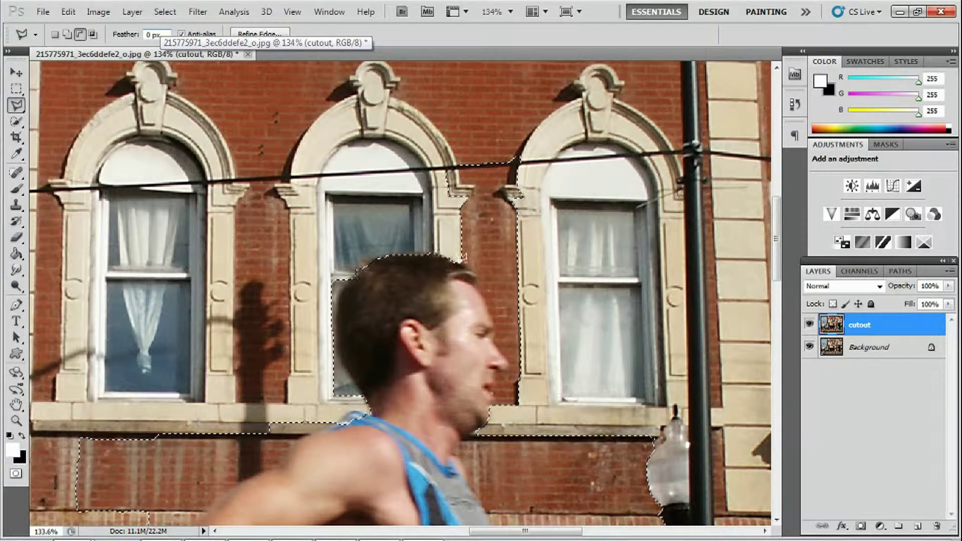
pyautogui.click(17, 105)
pyautogui.click(17, 111)
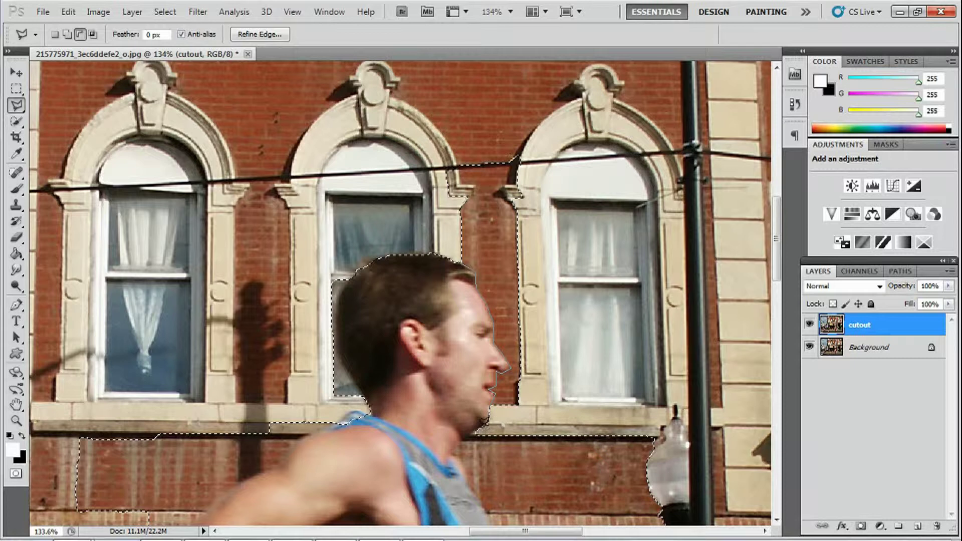
pyautogui.click(482, 423)
pyautogui.click(597, 488)
pyautogui.click(674, 484)
pyautogui.click(692, 407)
pyautogui.click(585, 135)
pyautogui.click(530, 100)
pyautogui.click(464, 100)
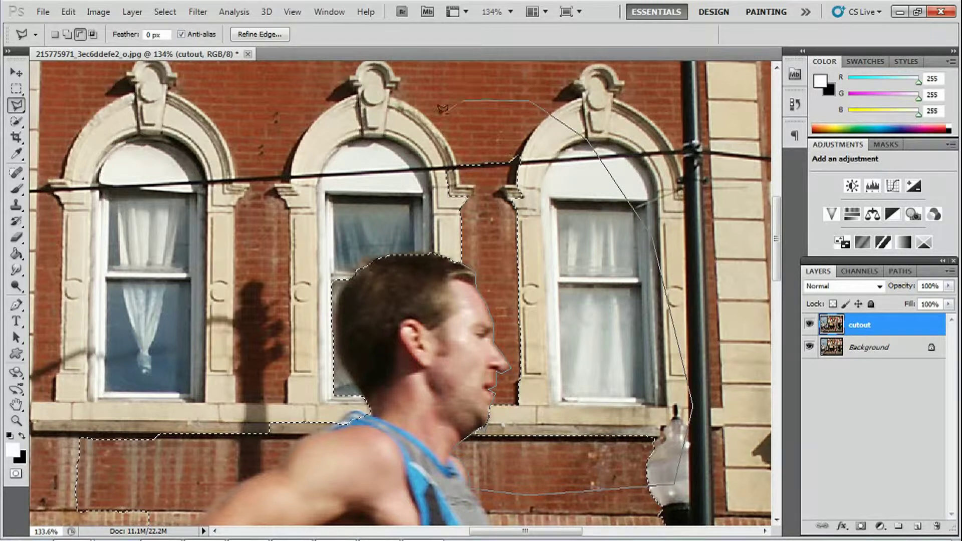
pyautogui.click(405, 134)
pyautogui.click(329, 139)
pyautogui.click(283, 186)
pyautogui.click(290, 227)
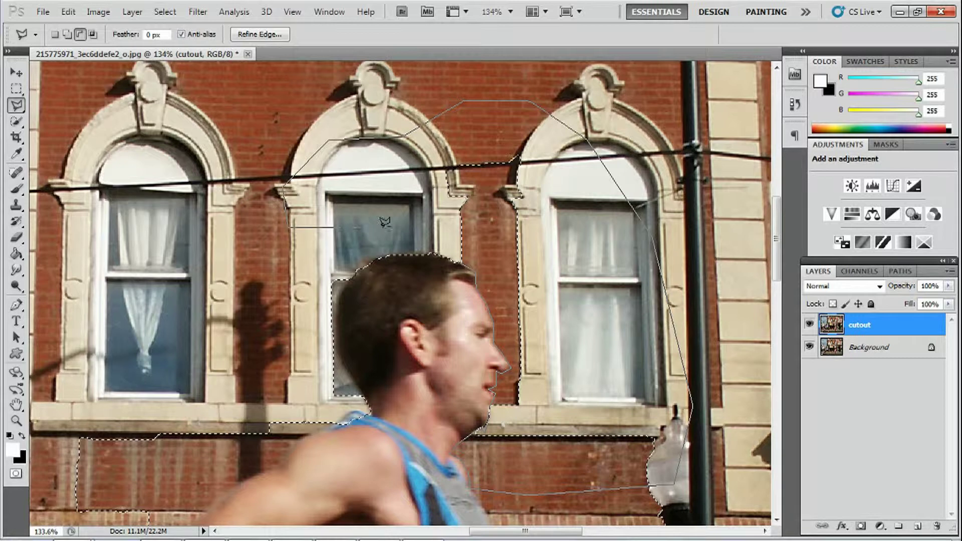
pyautogui.doubleClick(458, 250)
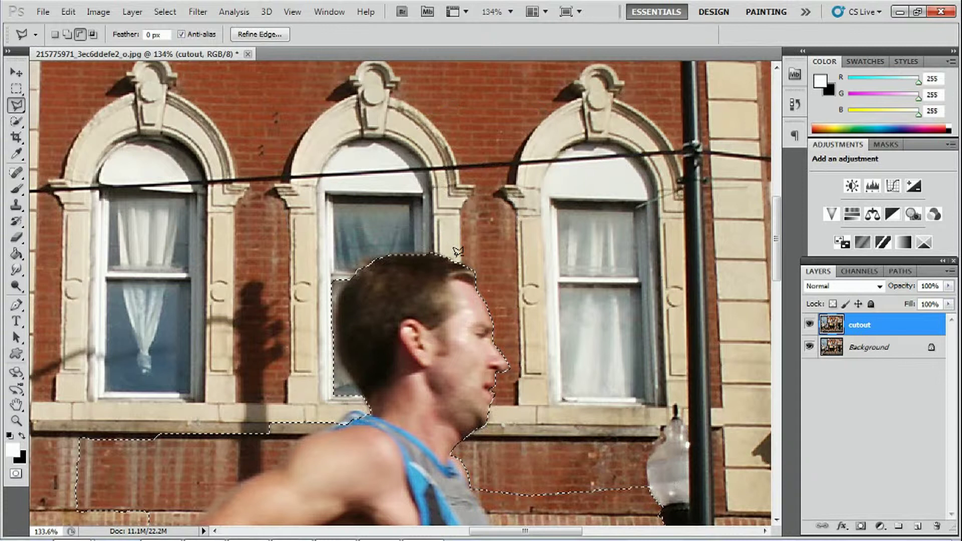
# Subtract the wall, awning and storefront areas in front of the runner's torso and around the forward hand from the selection
pyautogui.scroll(-2, 457, 251)
pyautogui.scroll(-4, 457, 251)
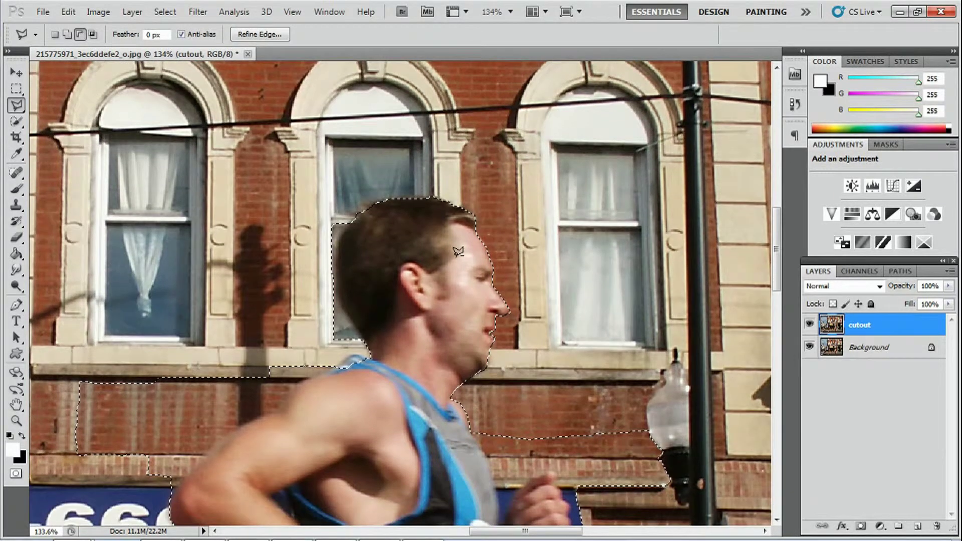
pyautogui.scroll(-6, 472, 249)
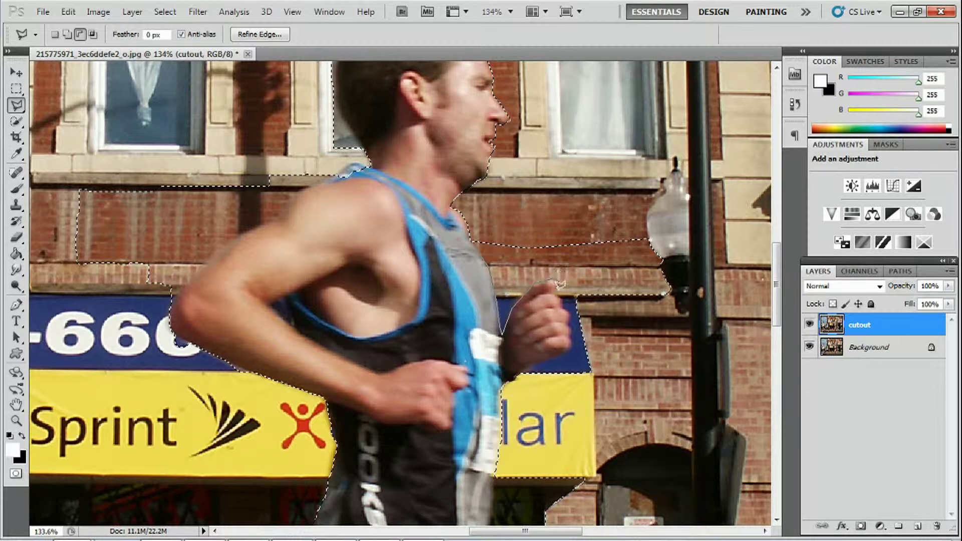
pyautogui.scroll(-5, 496, 234)
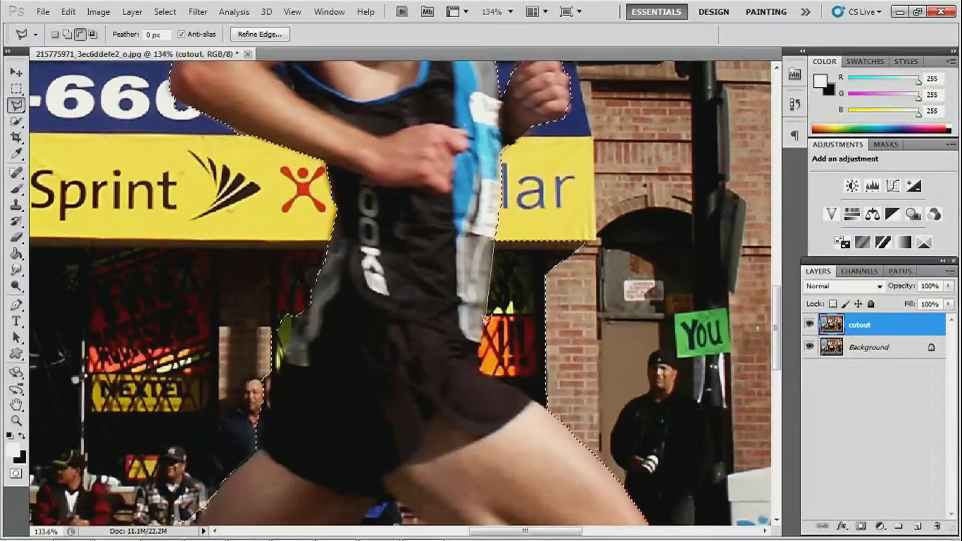
pyautogui.scroll(-6, 496, 234)
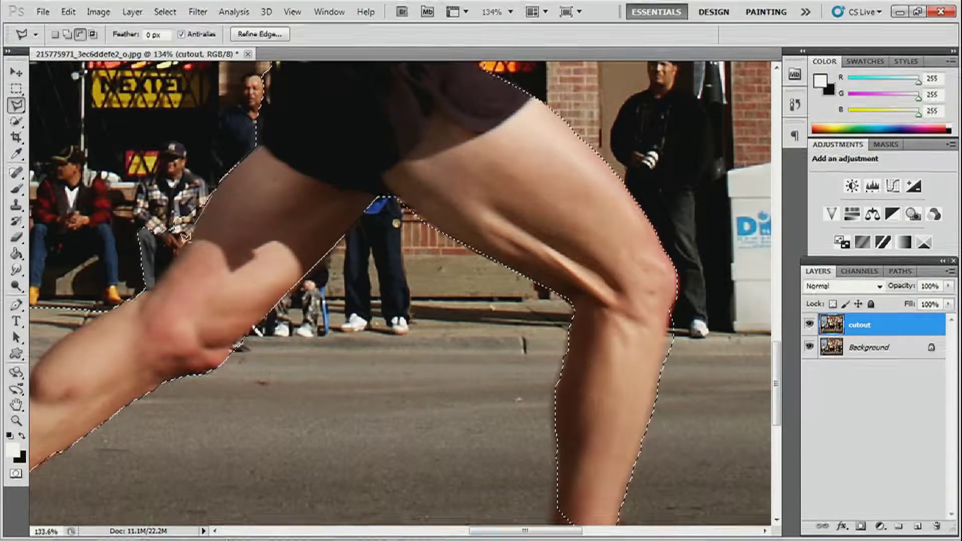
pyautogui.hscroll(-6, 213, 189)
pyautogui.moveTo(489, 532); pyautogui.dragTo(556, 535)
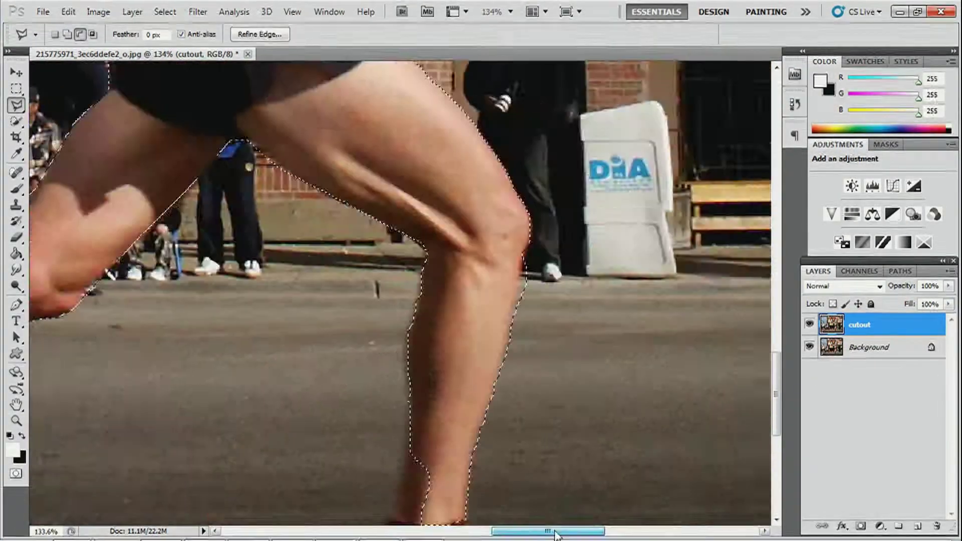
pyautogui.scroll(11, 557, 535)
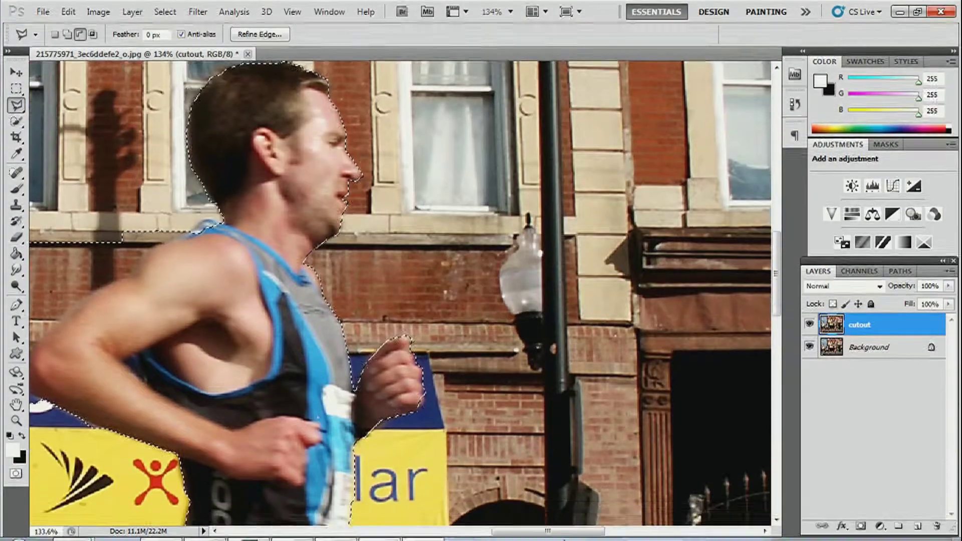
# Subtract the background behind the runner's back and bent arm and above the trailing leg from the selection
pyautogui.hscroll(-4, 557, 535)
pyautogui.moveTo(335, 526)
pyautogui.rightClick(796, 526)
pyautogui.click(827, 277)
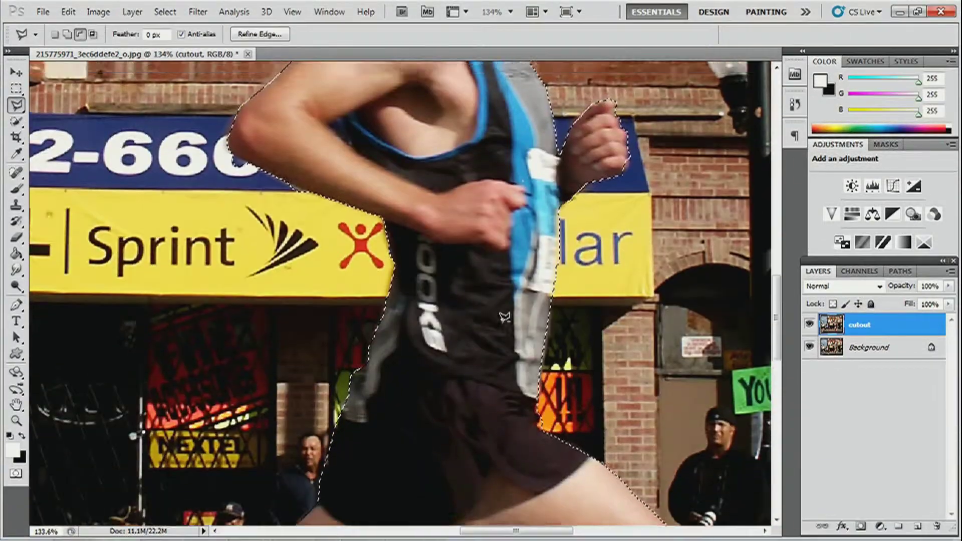
pyautogui.scroll(-4, 503, 317)
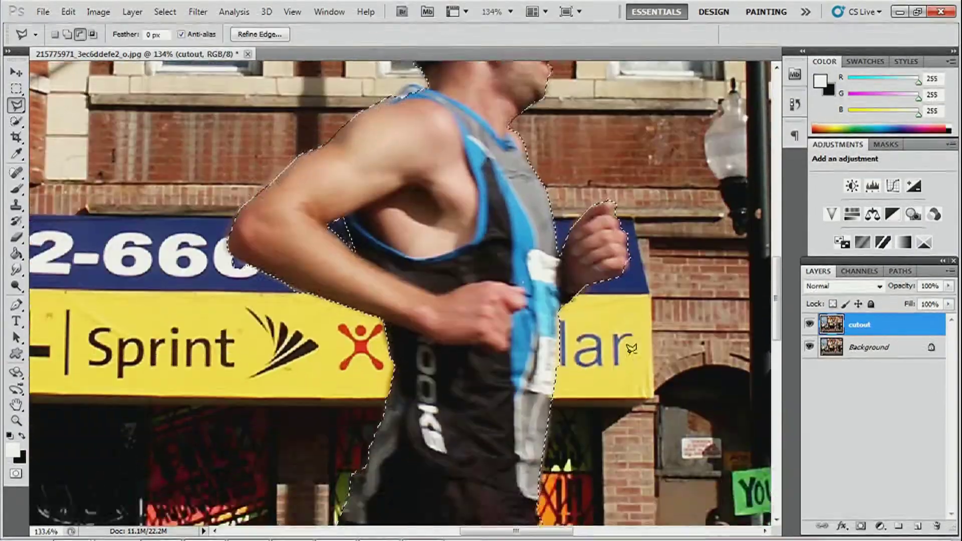
pyautogui.scroll(-5, 540, 232)
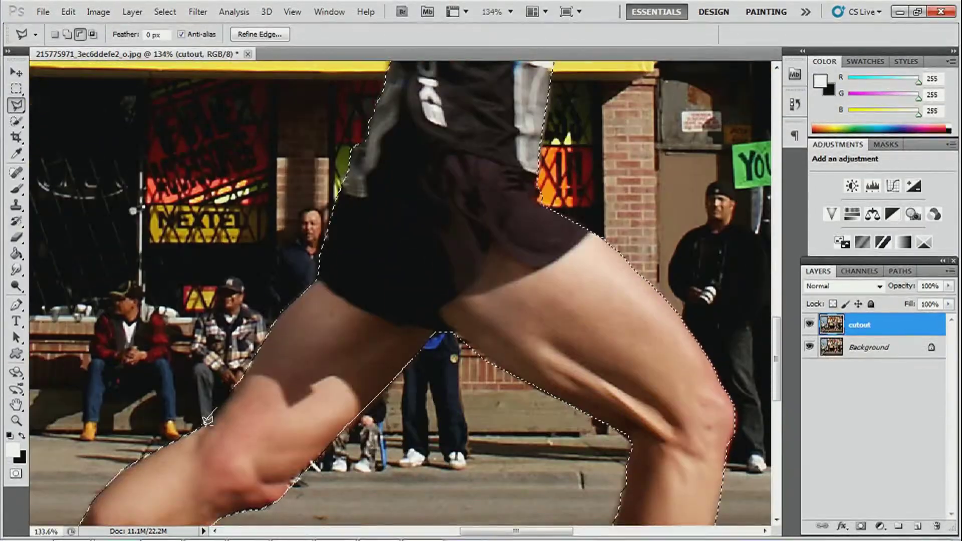
# Set the Polygonal Lasso to add to the selection and include the missing blue shirt edge behind the neck
pyautogui.scroll(9, 539, 231)
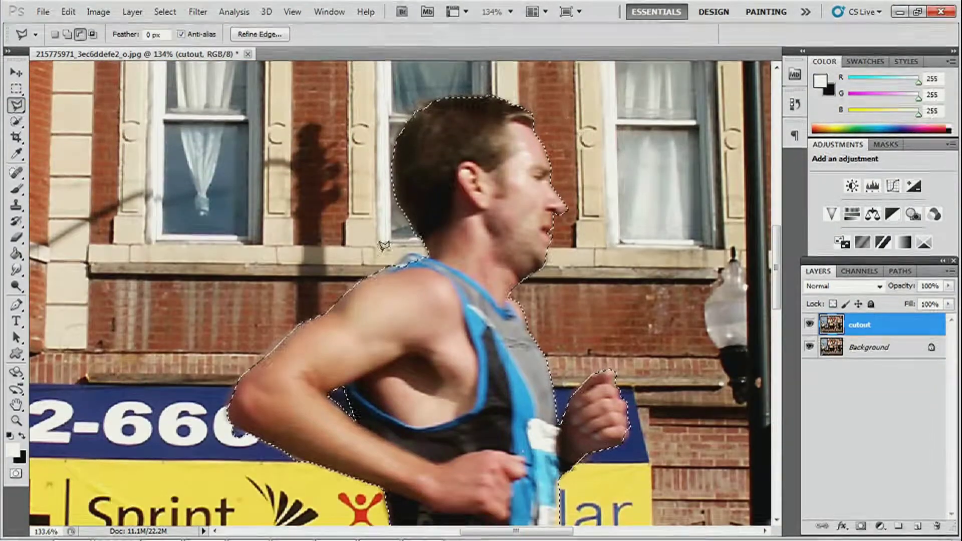
pyautogui.click(67, 34)
pyautogui.scroll(-8, 421, 247)
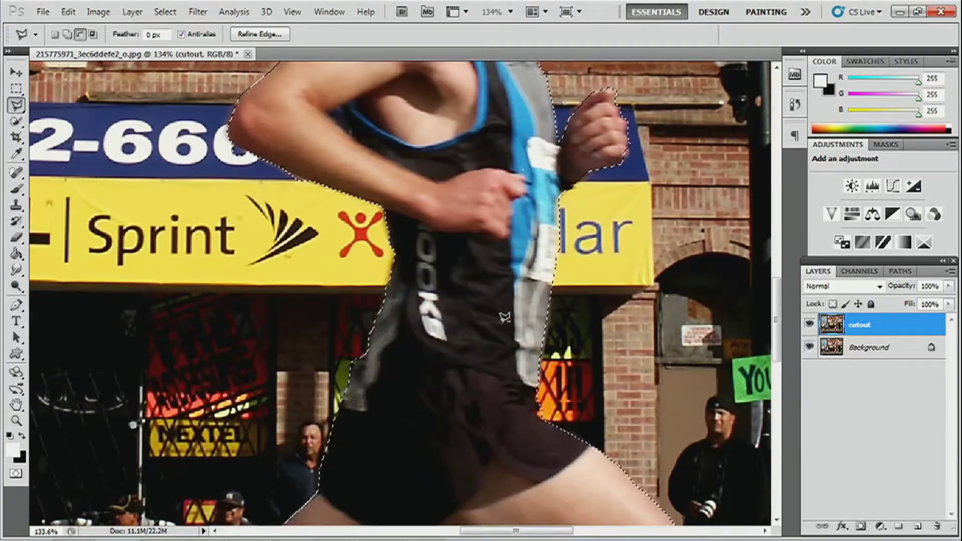
pyautogui.scroll(5, 347, 155)
pyautogui.press('alt')
pyautogui.scroll(-5, 539, 228)
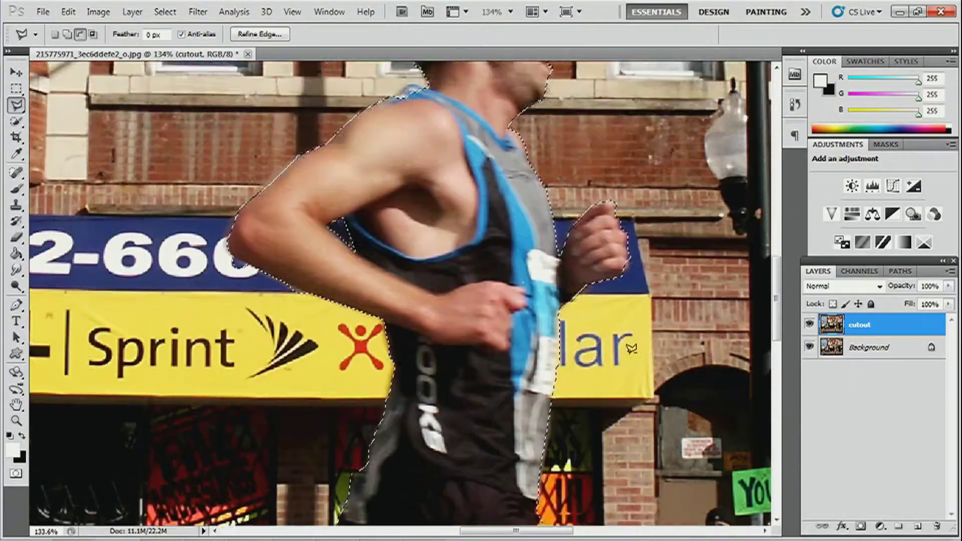
pyautogui.scroll(8, 540, 228)
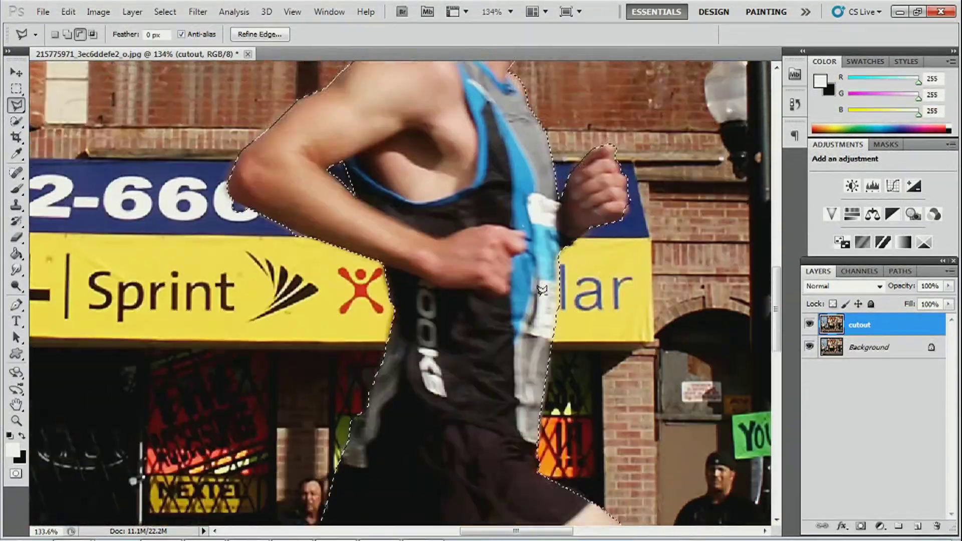
pyautogui.scroll(2, 542, 290)
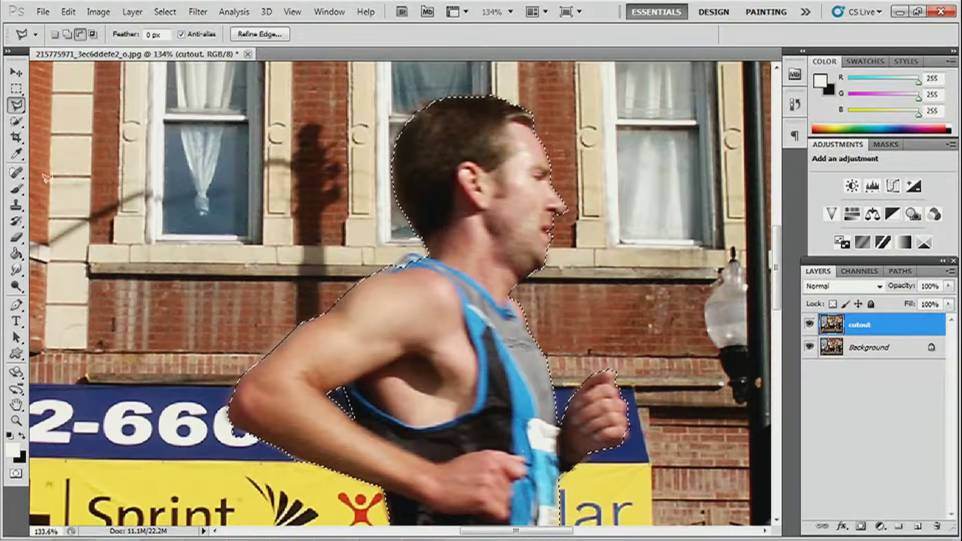
pyautogui.click(67, 35)
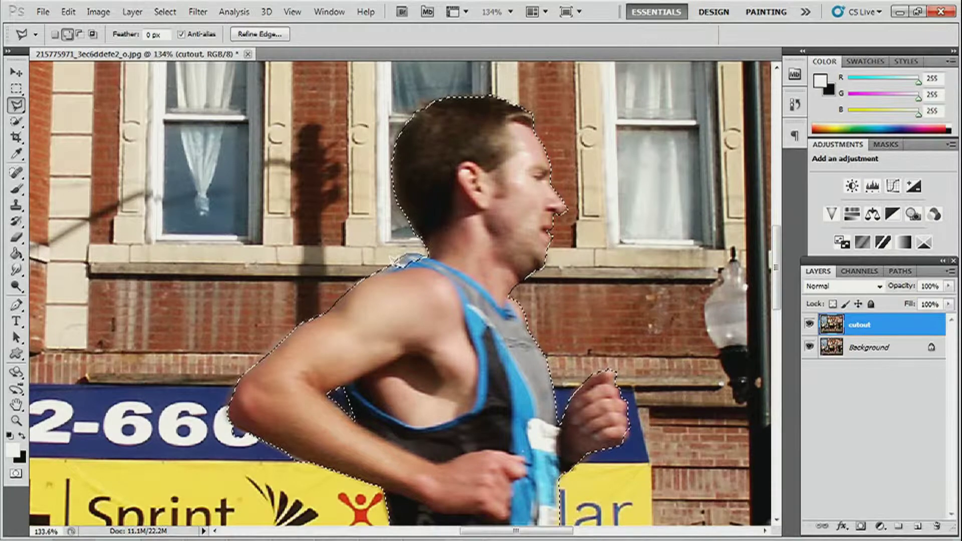
pyautogui.click(427, 261)
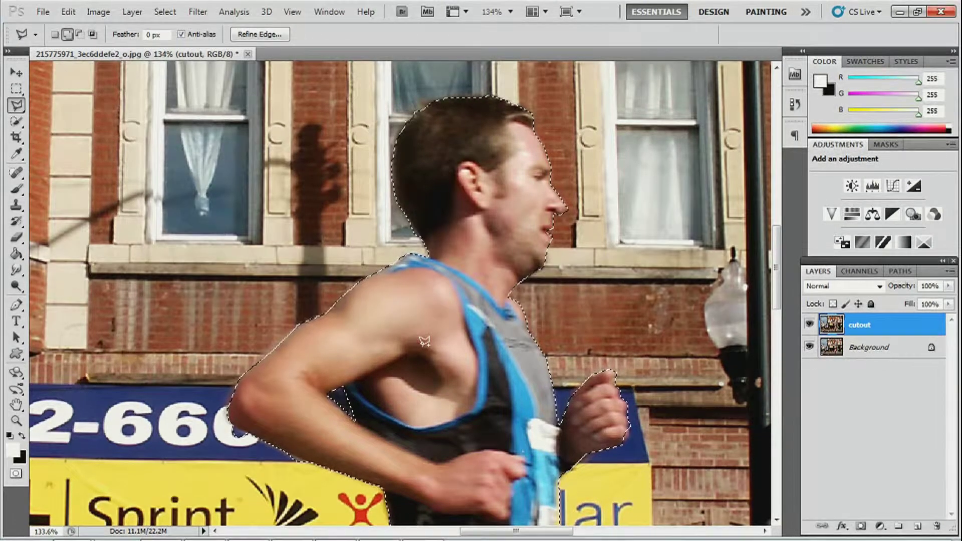
# Add the missing shin edge, ankle and shoe of the front leg to the selection with a polygonal lasso outline
pyautogui.press('z')
pyautogui.rightClick(363, 268)
pyautogui.click(388, 275)
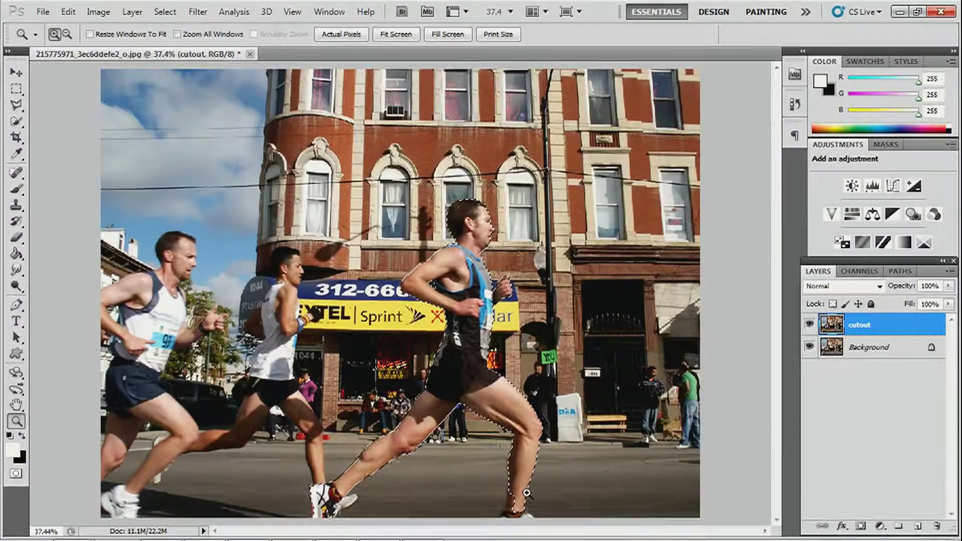
pyautogui.moveTo(488, 483); pyautogui.dragTo(532, 523)
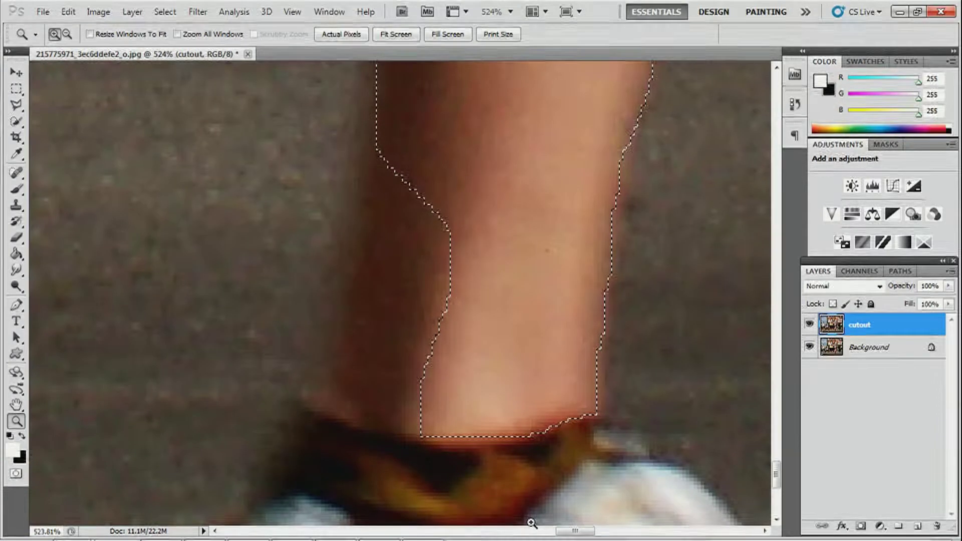
pyautogui.press('l')
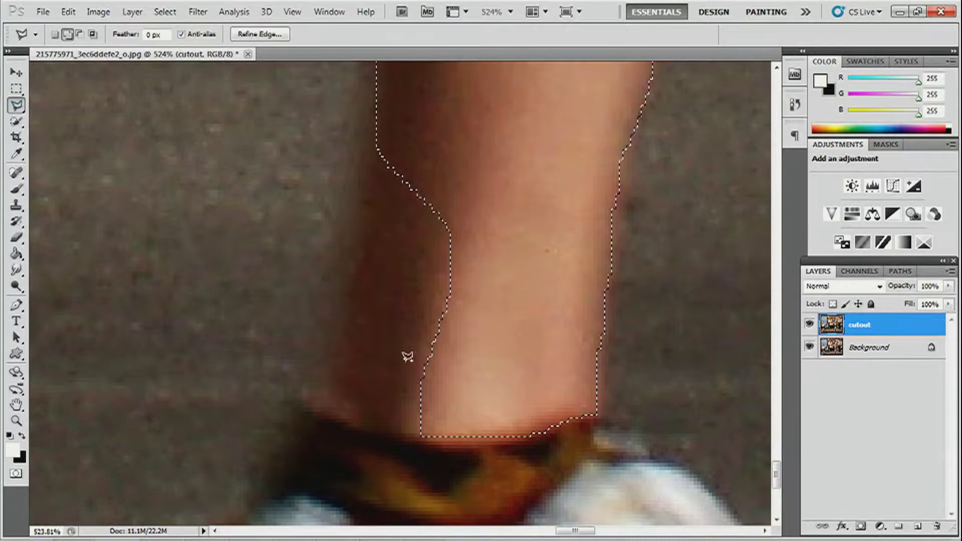
pyautogui.click(367, 104)
pyautogui.click(326, 348)
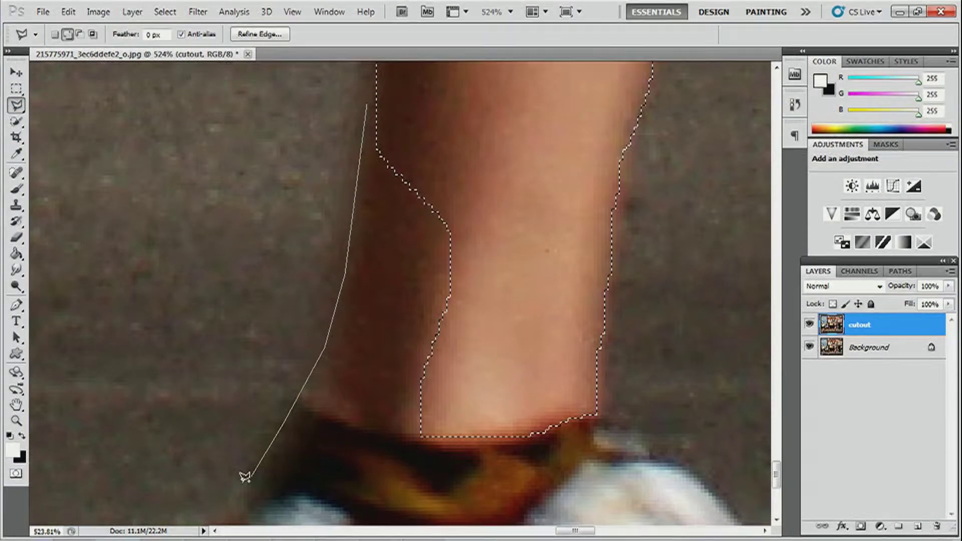
pyautogui.click(235, 486)
pyautogui.click(224, 521)
pyautogui.click(696, 461)
pyautogui.click(770, 436)
pyautogui.click(735, 394)
pyautogui.click(669, 346)
pyautogui.click(626, 306)
pyautogui.click(598, 232)
pyautogui.doubleClick(557, 101)
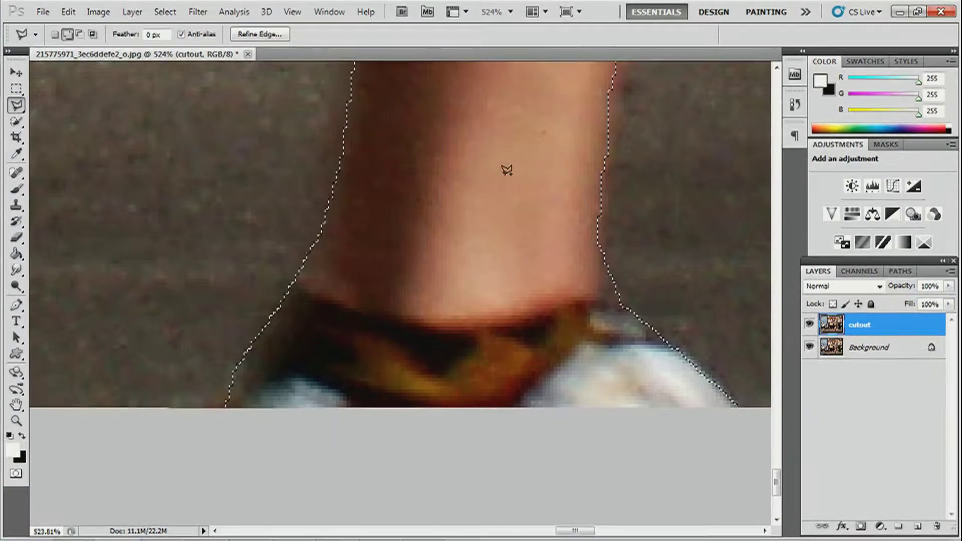
# Add the missing edge of the trailing shoe to the selection and check the outline along the trailing leg
pyautogui.scroll(5, 507, 171)
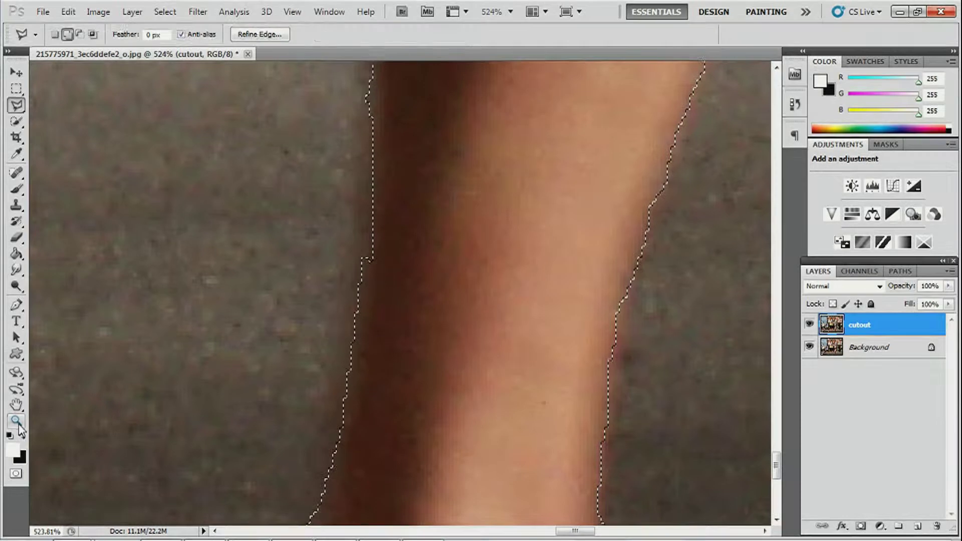
pyautogui.click(18, 423)
pyautogui.rightClick(184, 413)
pyautogui.click(221, 418)
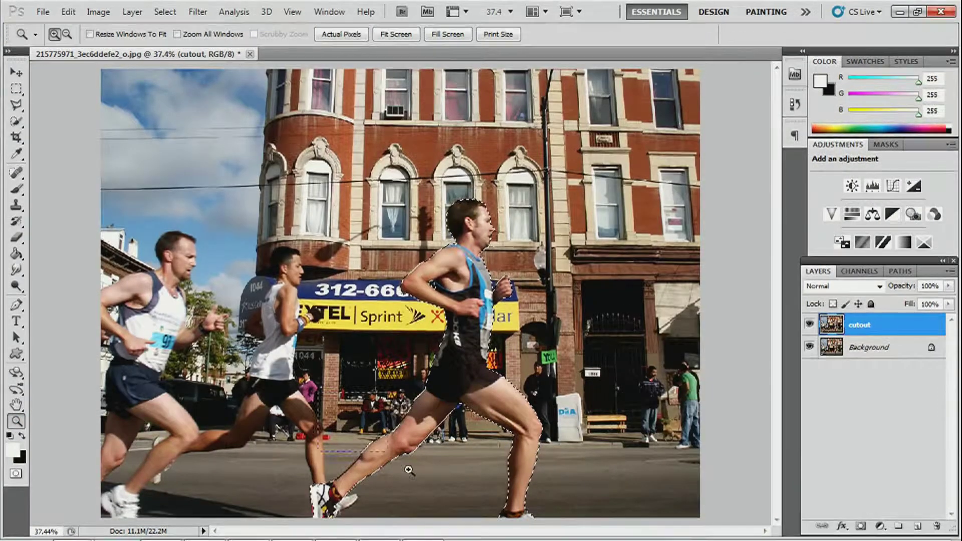
pyautogui.moveTo(459, 521); pyautogui.dragTo(318, 396)
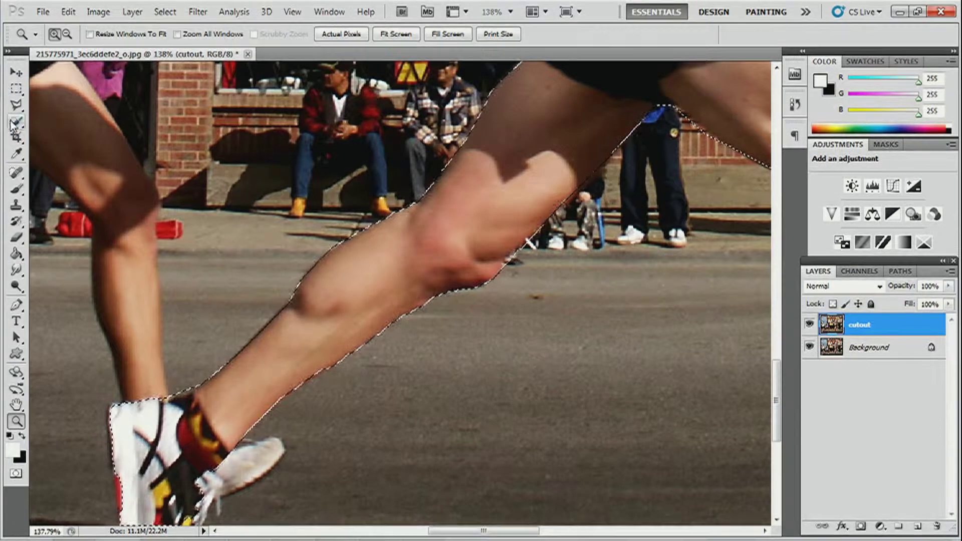
pyautogui.click(17, 105)
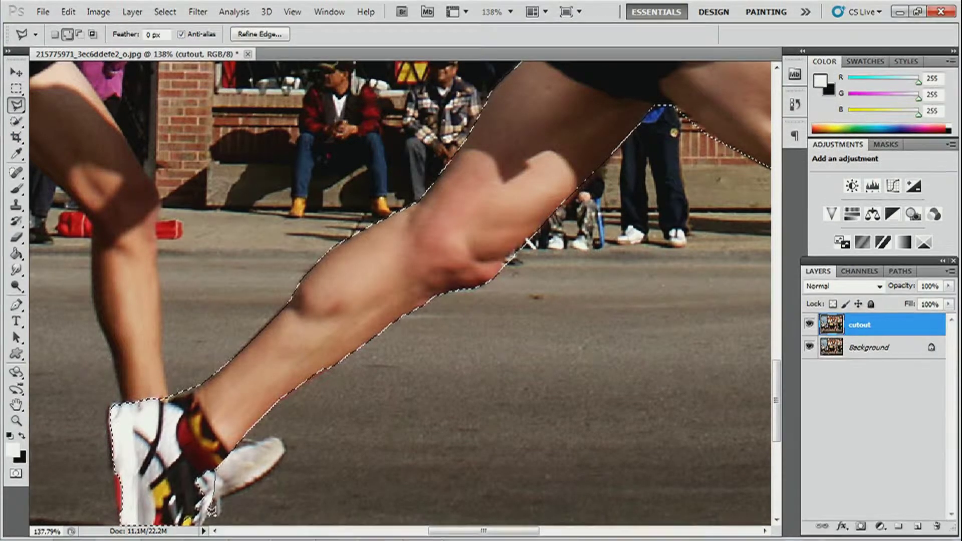
pyautogui.scroll(-2, 213, 506)
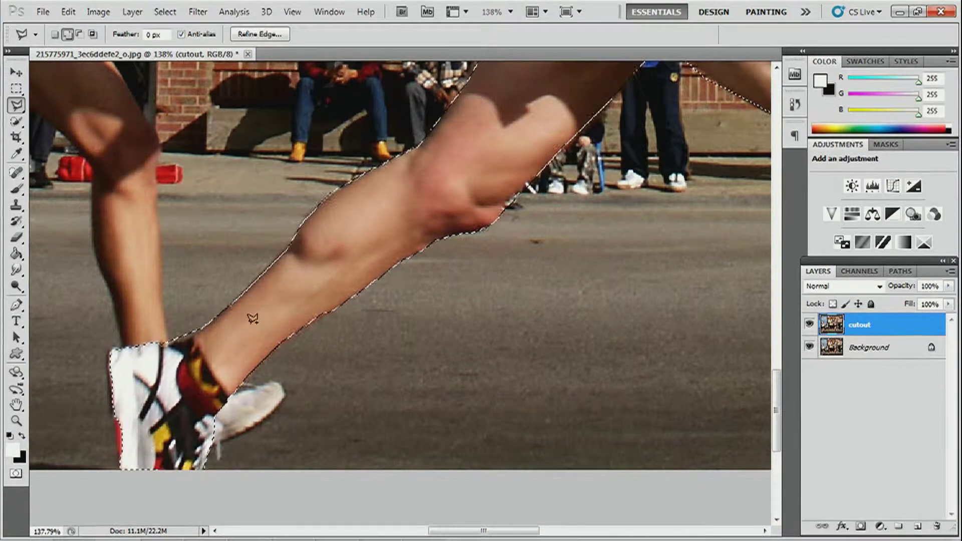
pyautogui.scroll(7, 253, 318)
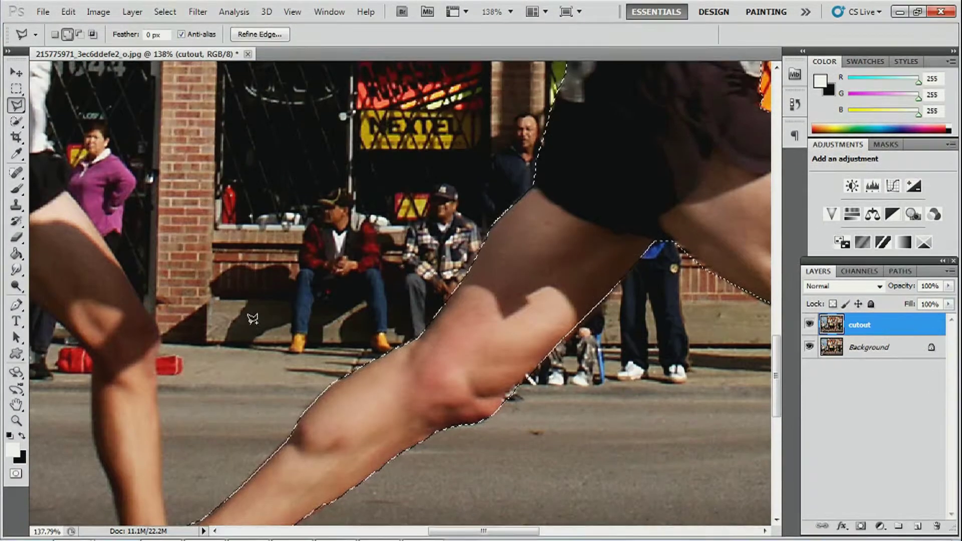
pyautogui.scroll(2, 253, 318)
pyautogui.scroll(-1, 501, 436)
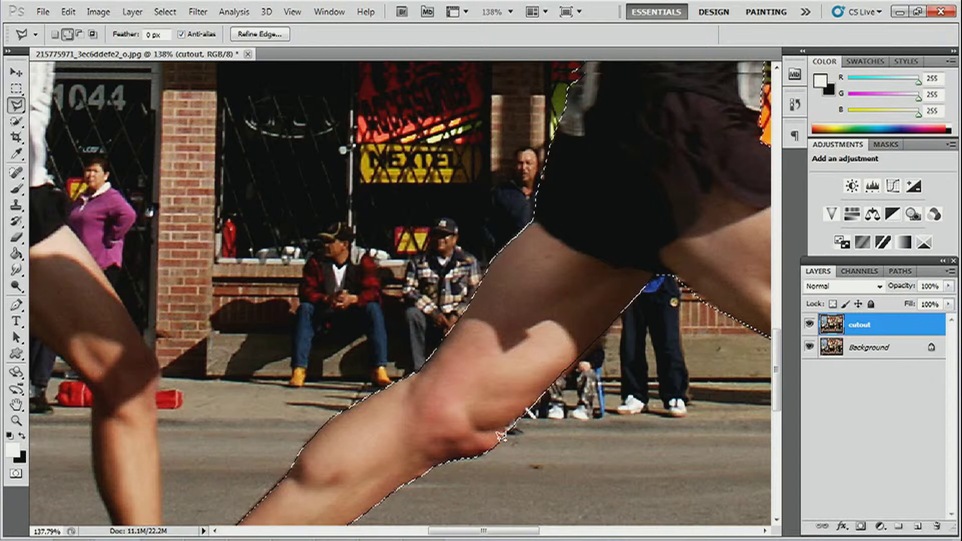
pyautogui.click(15, 106)
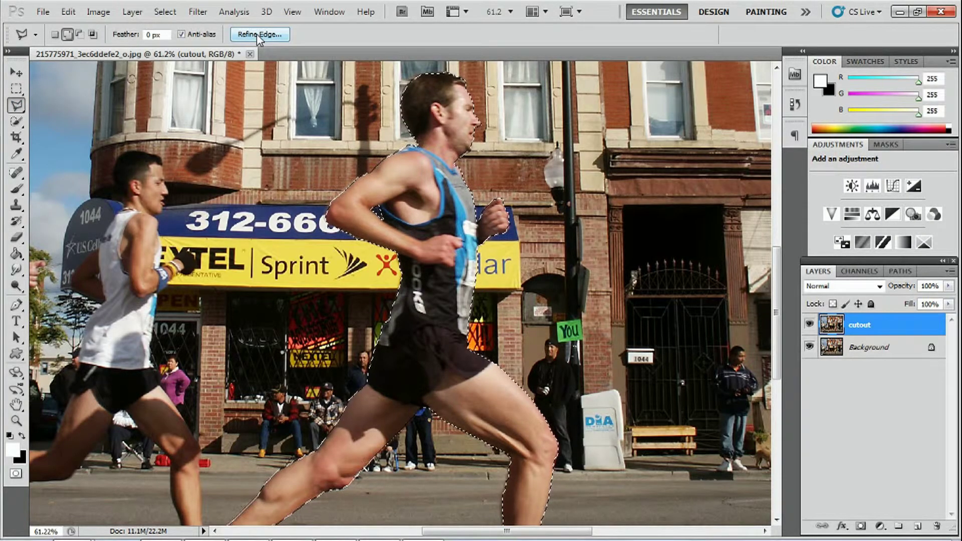
# Refine the edge of the runner's selection with a 2.3 px feather and a moderate inward edge shift, output to the selection
pyautogui.click(257, 34)
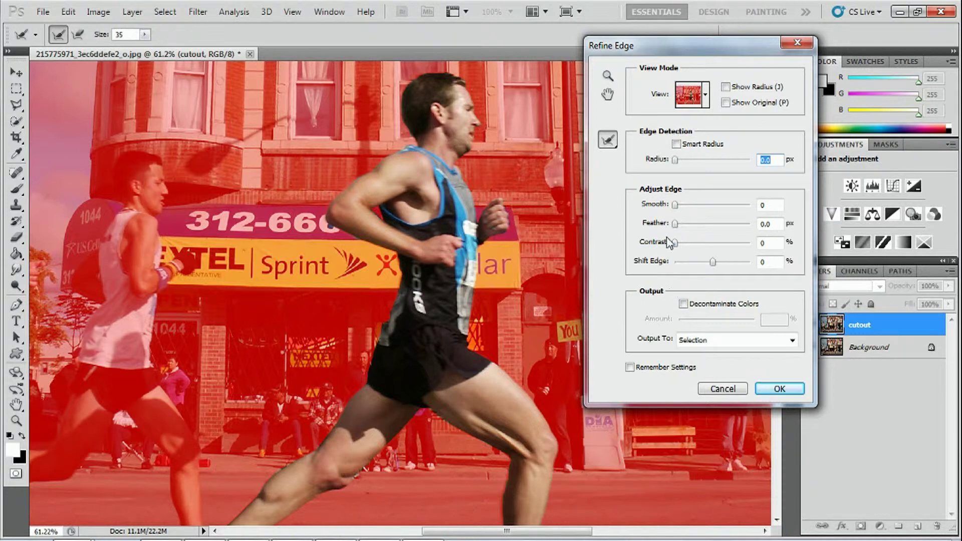
pyautogui.moveTo(675, 224); pyautogui.dragTo(685, 226)
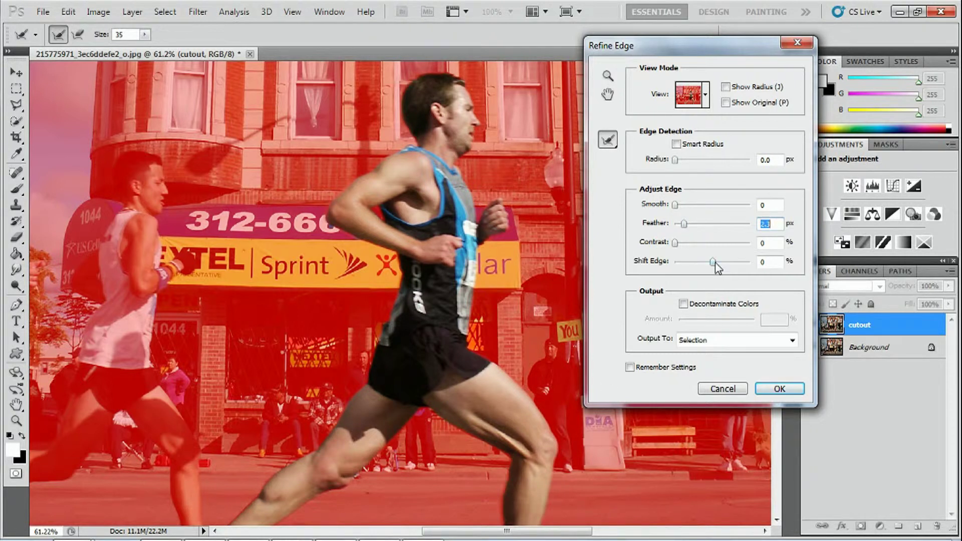
pyautogui.moveTo(716, 264); pyautogui.dragTo(696, 271)
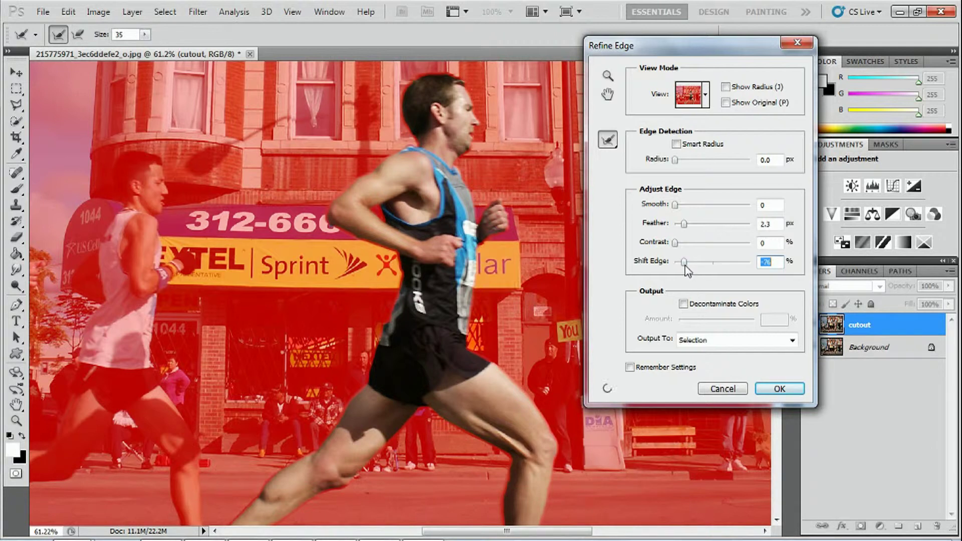
pyautogui.moveTo(686, 271); pyautogui.dragTo(672, 271)
pyautogui.moveTo(675, 264); pyautogui.dragTo(699, 263)
pyautogui.click(784, 391)
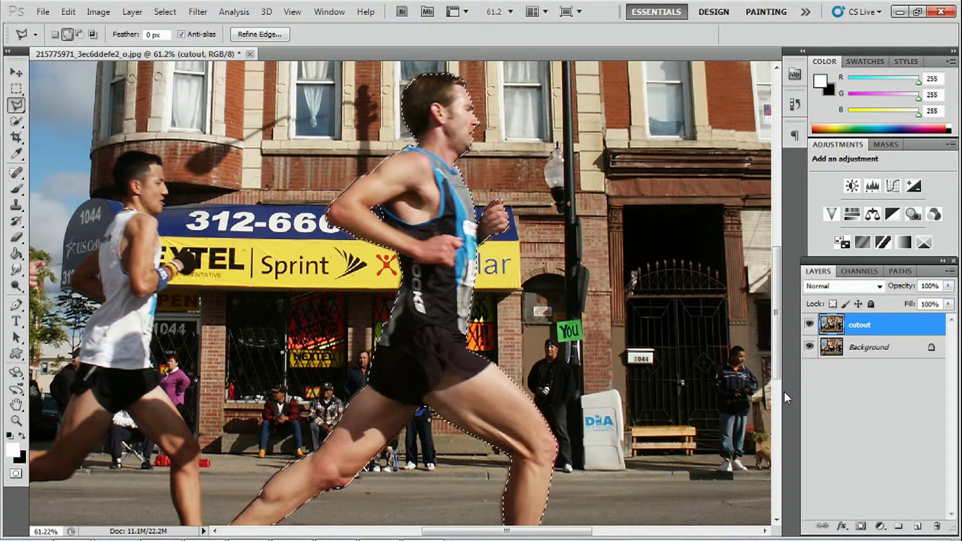
# Mask the cutout layer with the refined selection and check the isolated runner with the Background layer temporarily hidden
pyautogui.click(861, 527)
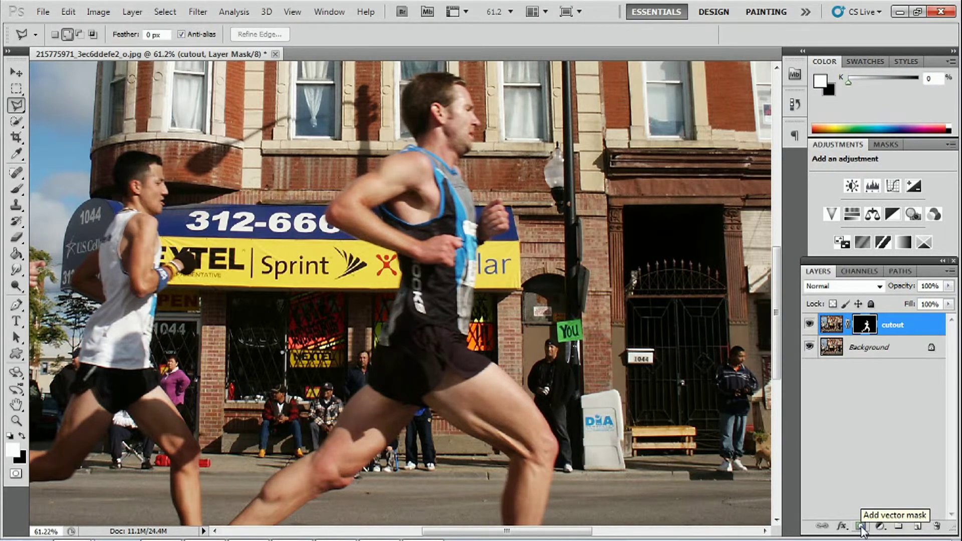
pyautogui.click(809, 348)
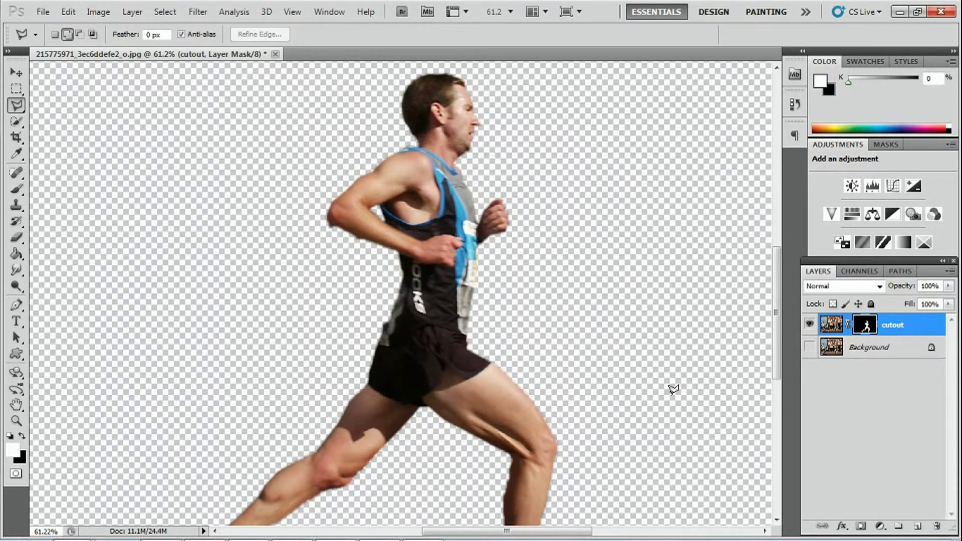
pyautogui.click(810, 348)
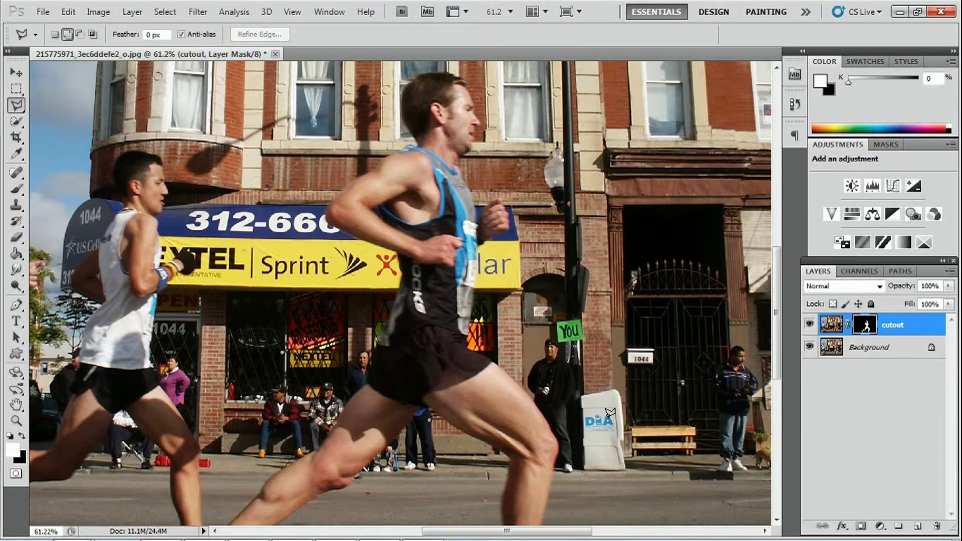
# Apply a Motion Blur to the Background layer with an angle of 0° and a distance of 85 pixels
pyautogui.click(875, 354)
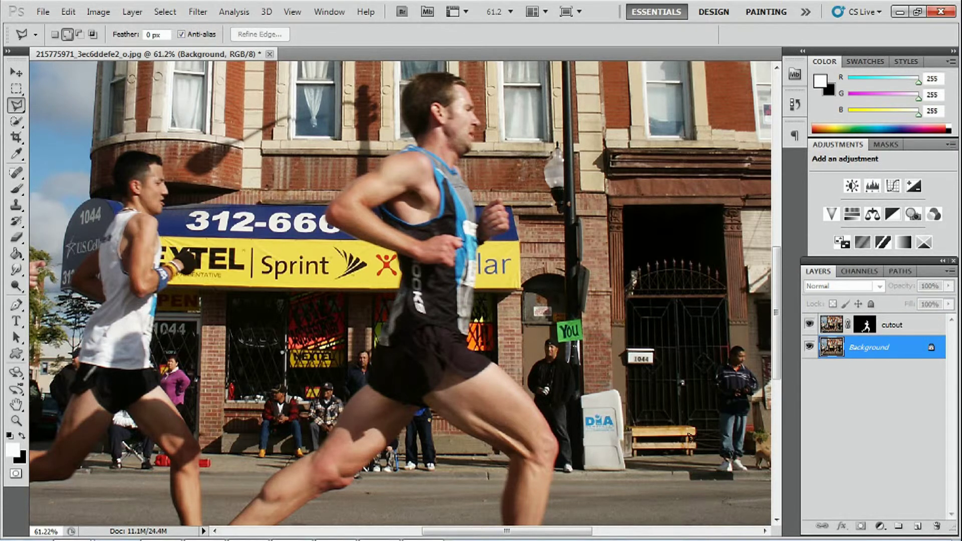
pyautogui.moveTo(117, 540)
pyautogui.click(199, 12)
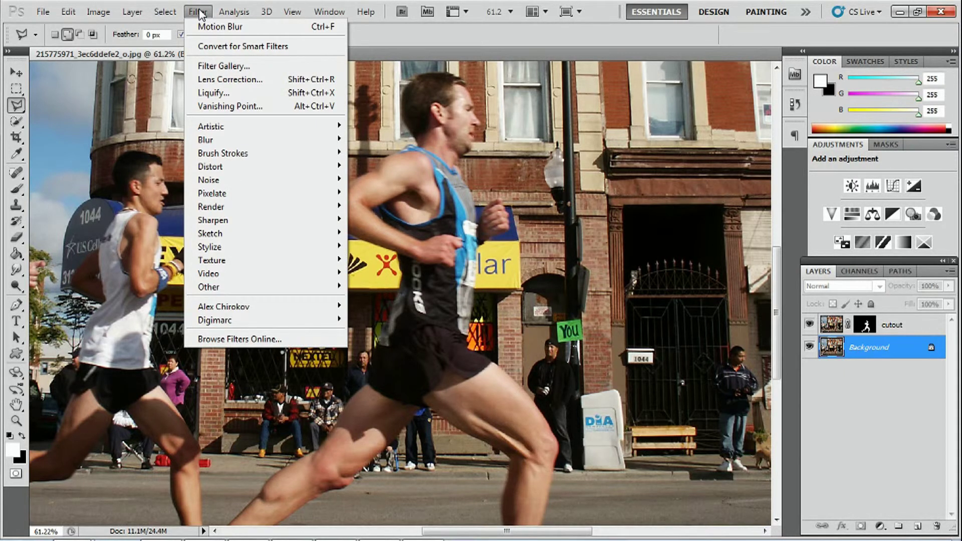
pyautogui.moveTo(217, 143)
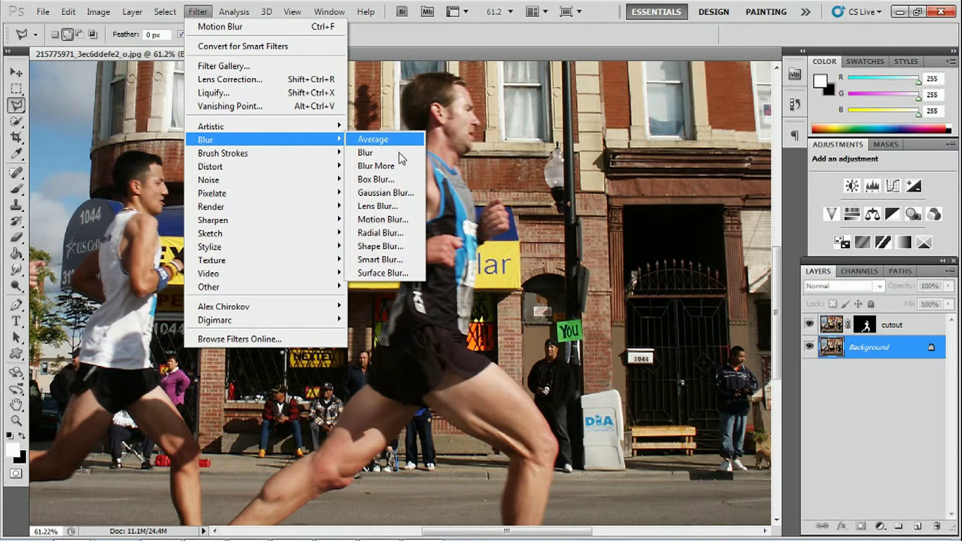
pyautogui.click(383, 219)
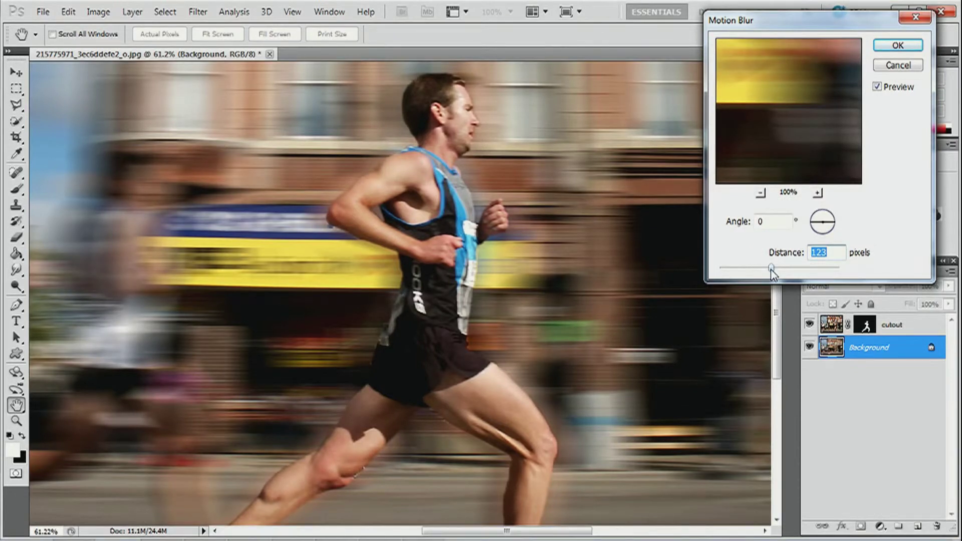
pyautogui.moveTo(772, 270)
pyautogui.mouseDown()
pyautogui.moveTo(751, 270)
pyautogui.moveTo(764, 269)
pyautogui.mouseUp()
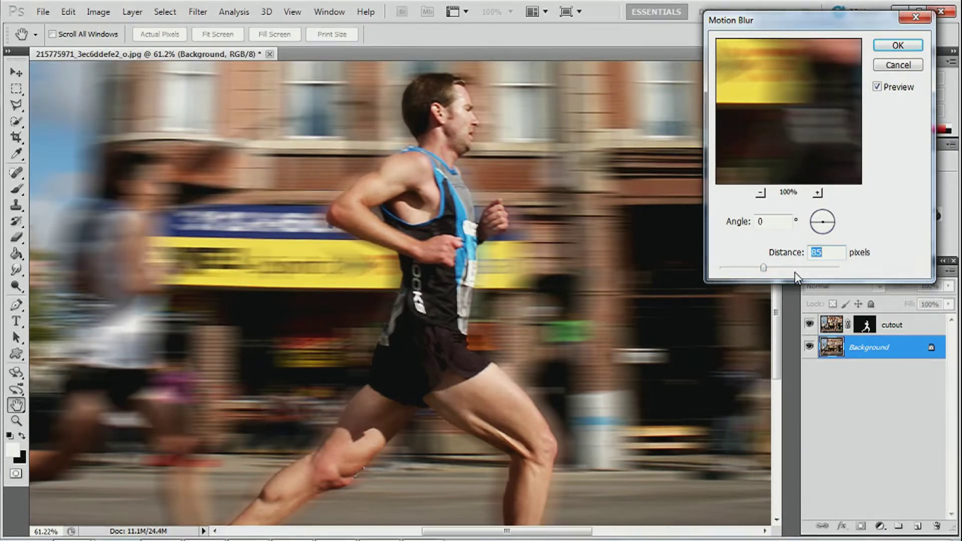
pyautogui.click(897, 46)
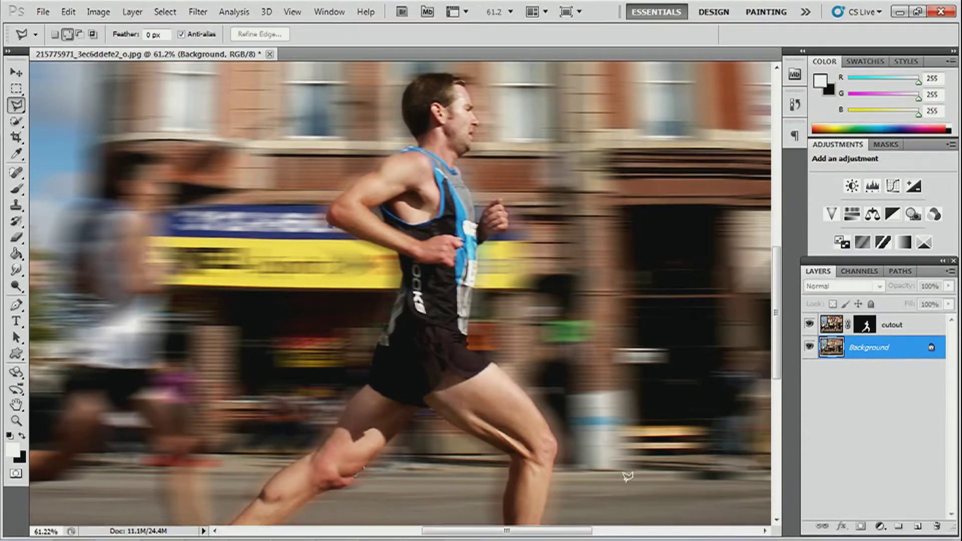
# Fit the whole image on screen and examine the sharp runner against the blurred background
pyautogui.click(16, 421)
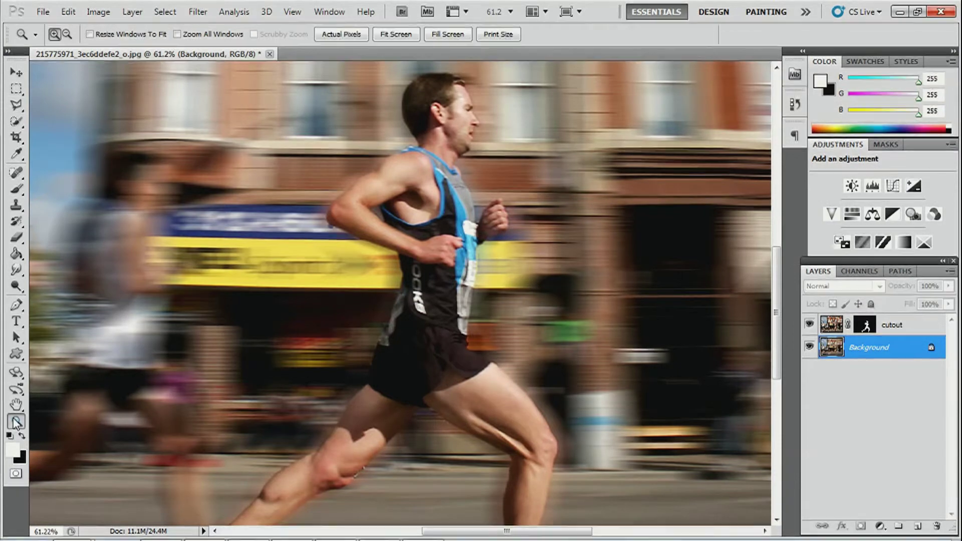
pyautogui.rightClick(184, 397)
pyautogui.click(222, 407)
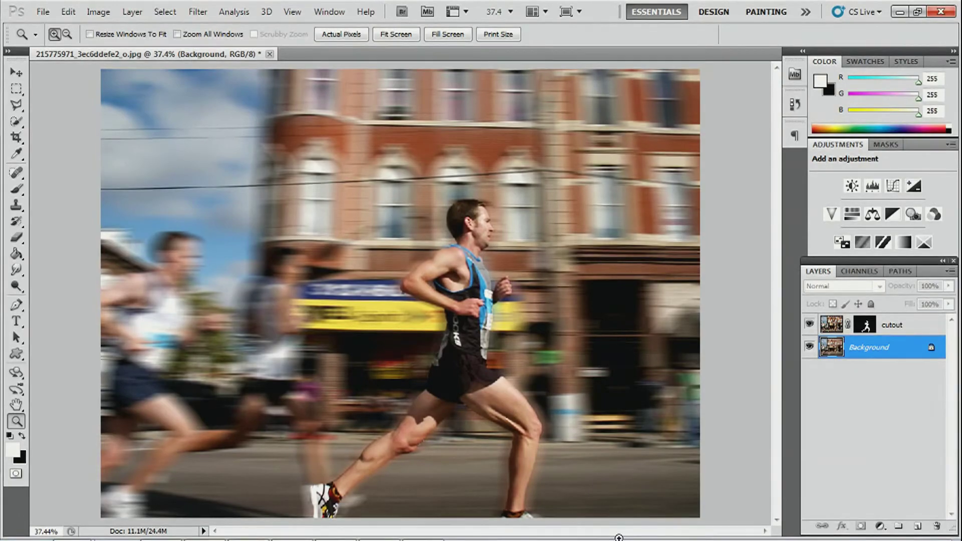
pyautogui.moveTo(784, 539)
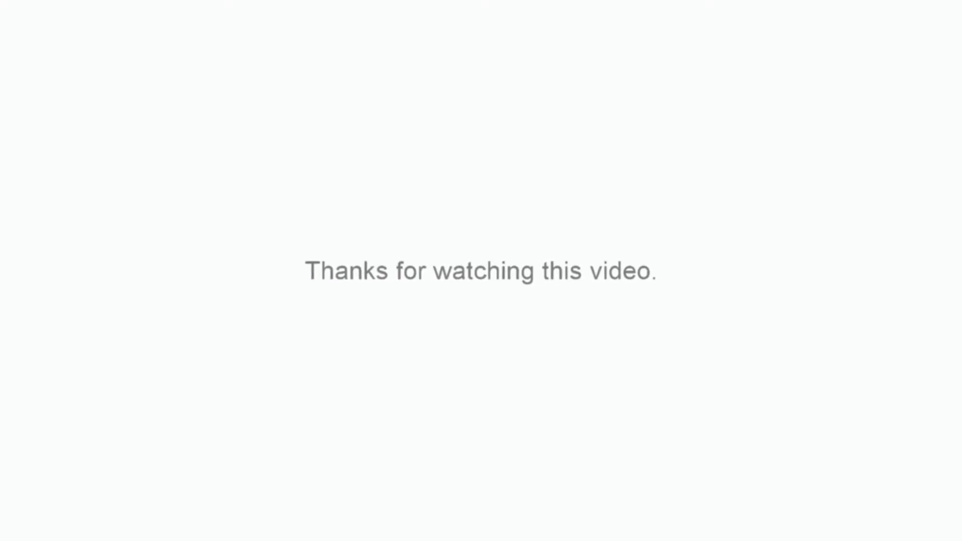